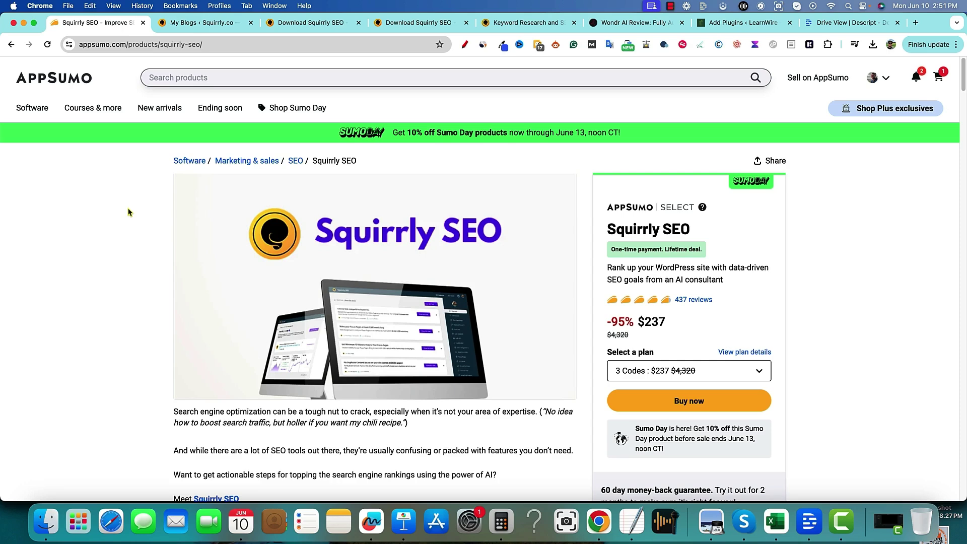
# Browse the Sumo Day spotlight collection on AppSumo and open the Squirrly SEO deal from it.
pyautogui.moveTo(182, 285)
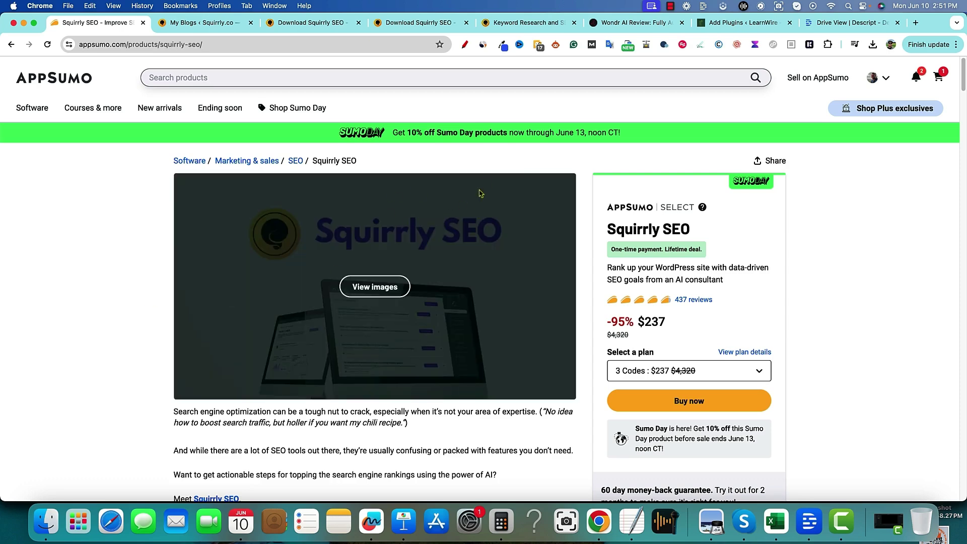
pyautogui.click(315, 115)
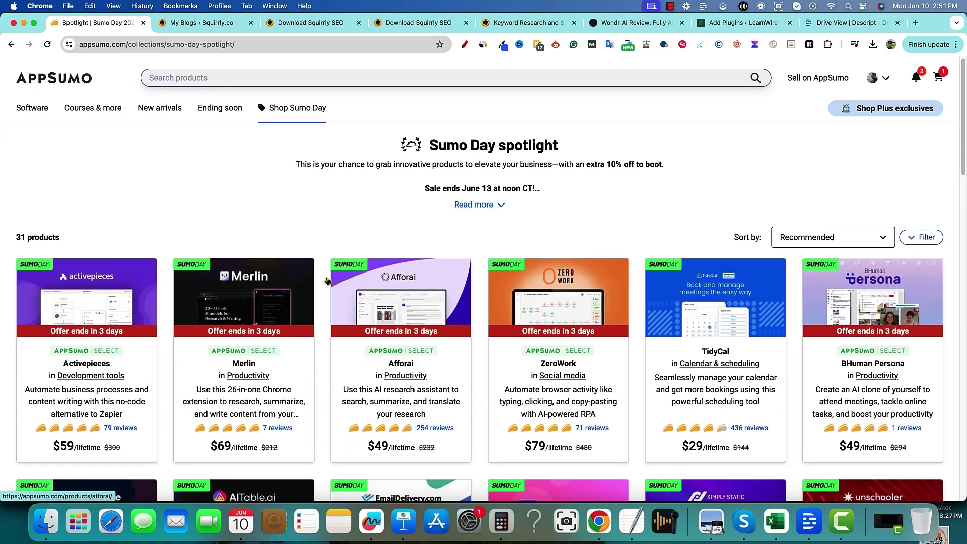
pyautogui.scroll(-3, 271, 262)
pyautogui.scroll(-7, 121, 239)
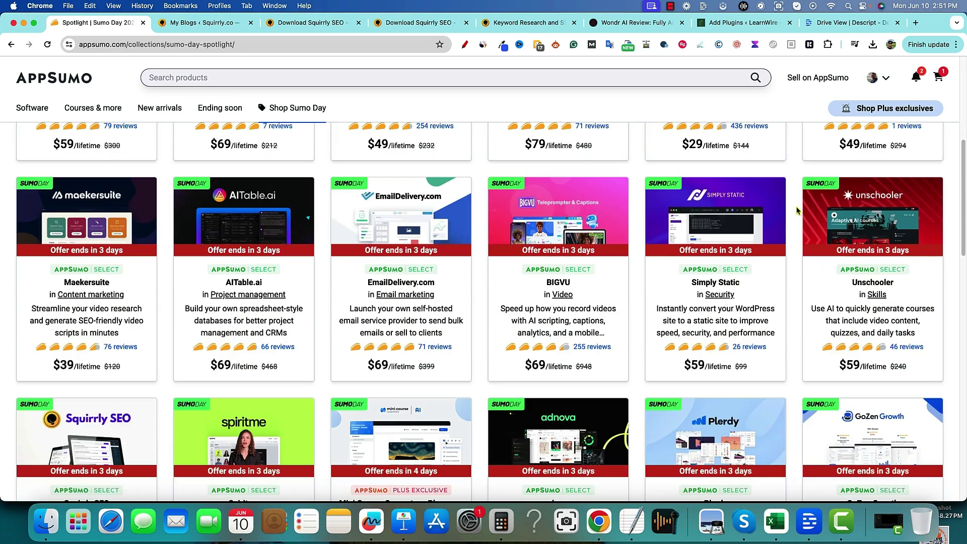
pyautogui.scroll(-1, 184, 330)
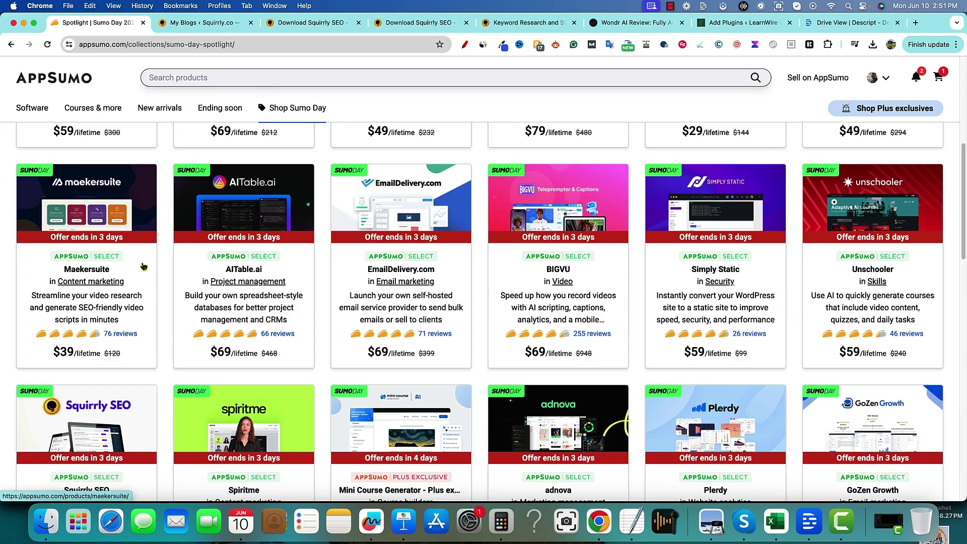
pyautogui.scroll(-1, 159, 303)
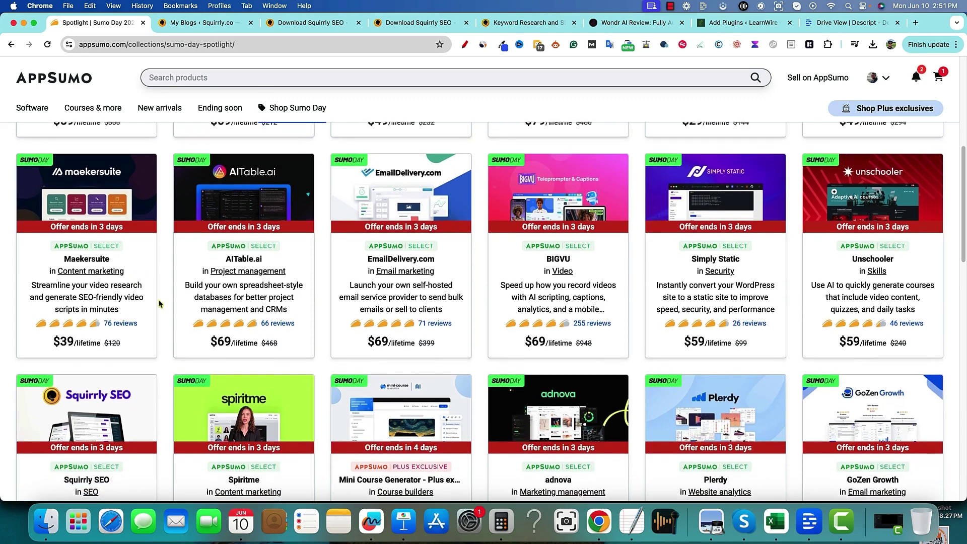
pyautogui.scroll(-5, 159, 304)
pyautogui.scroll(-2, 125, 369)
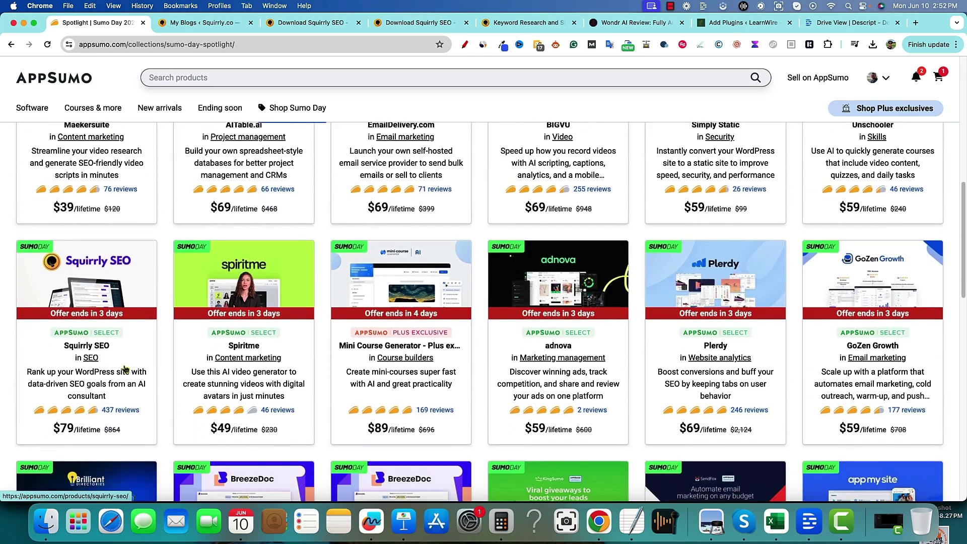
pyautogui.scroll(-1, 125, 369)
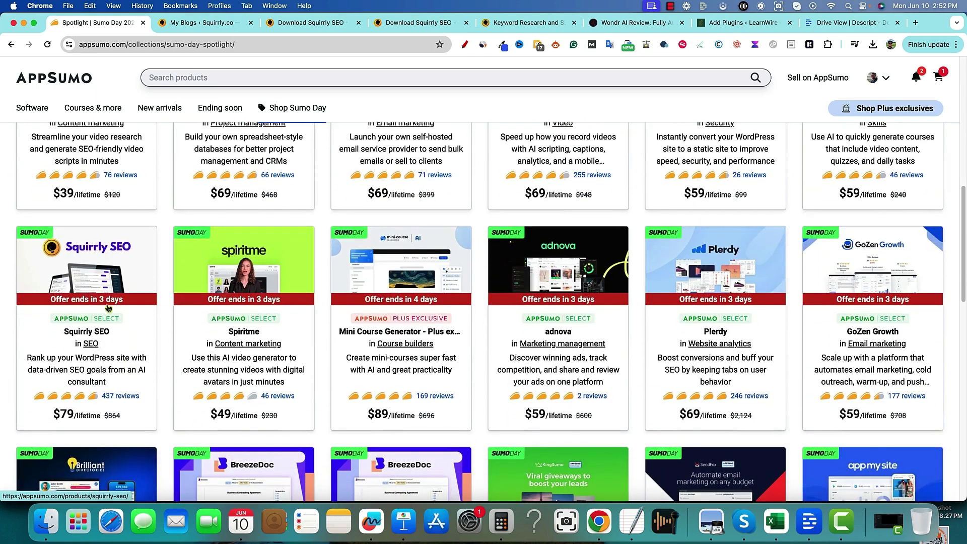
pyautogui.click(99, 362)
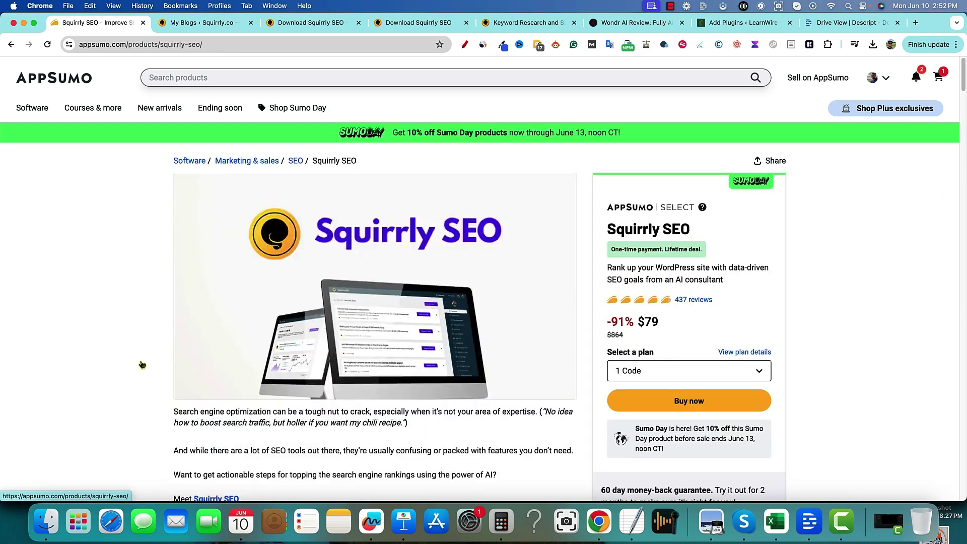
# Read the TL;DR, At-a-glance and Overview sections of the Squirrly SEO deal page.
pyautogui.scroll(-3, 123, 347)
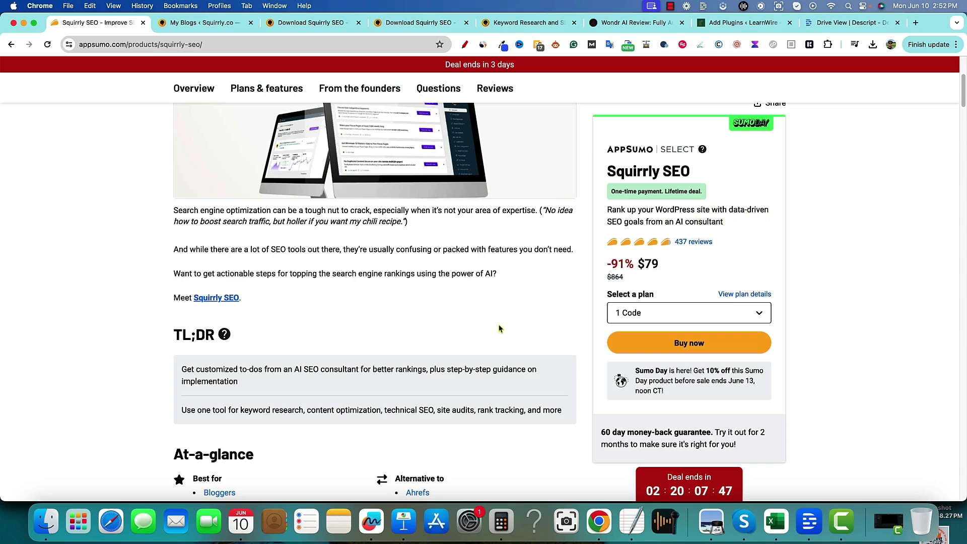
pyautogui.scroll(-5, 499, 327)
pyautogui.scroll(-2, 499, 326)
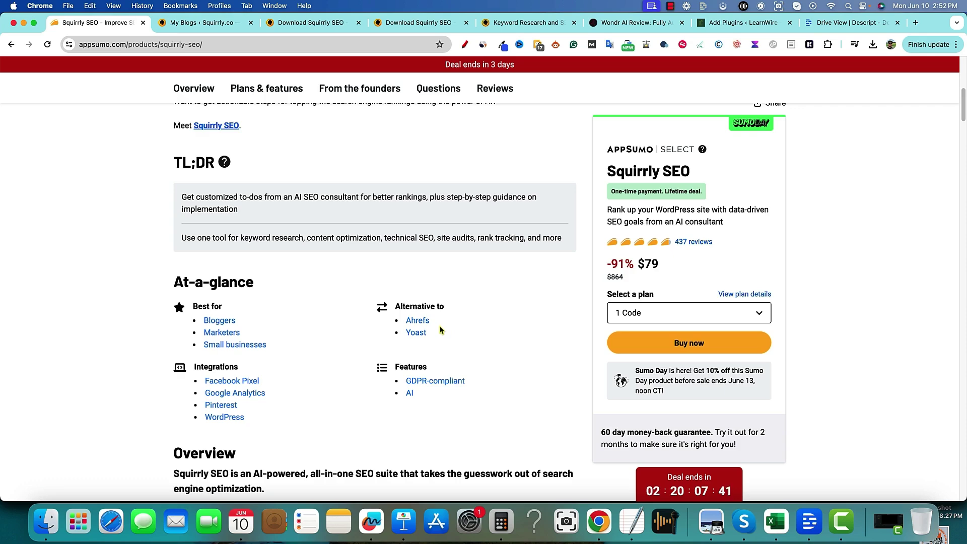
pyautogui.scroll(-1, 479, 338)
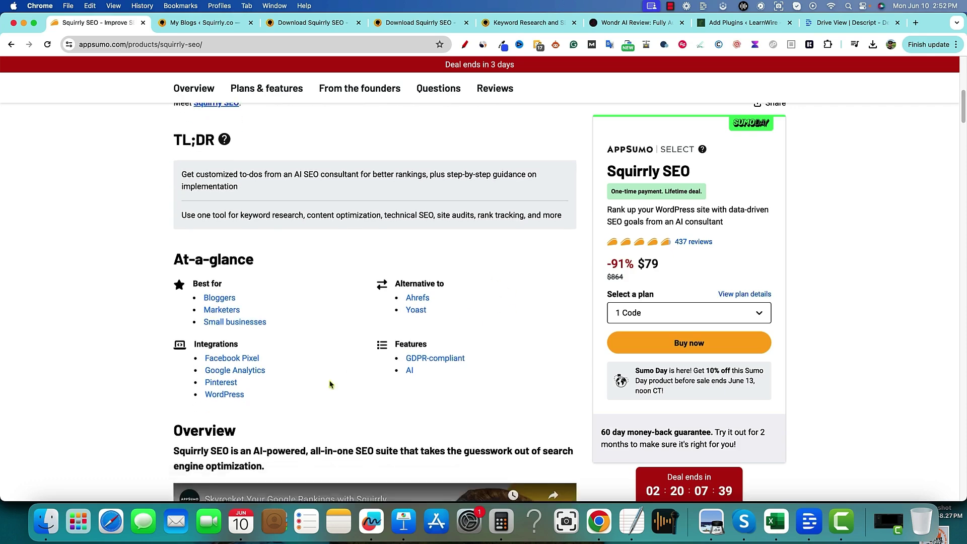
pyautogui.scroll(-4, 330, 384)
pyautogui.scroll(4, 438, 358)
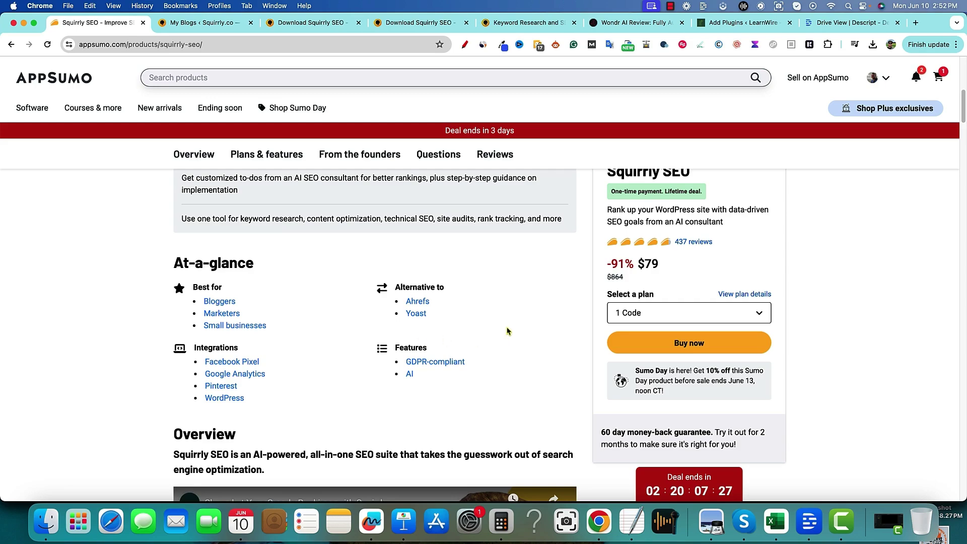
pyautogui.scroll(-10, 507, 331)
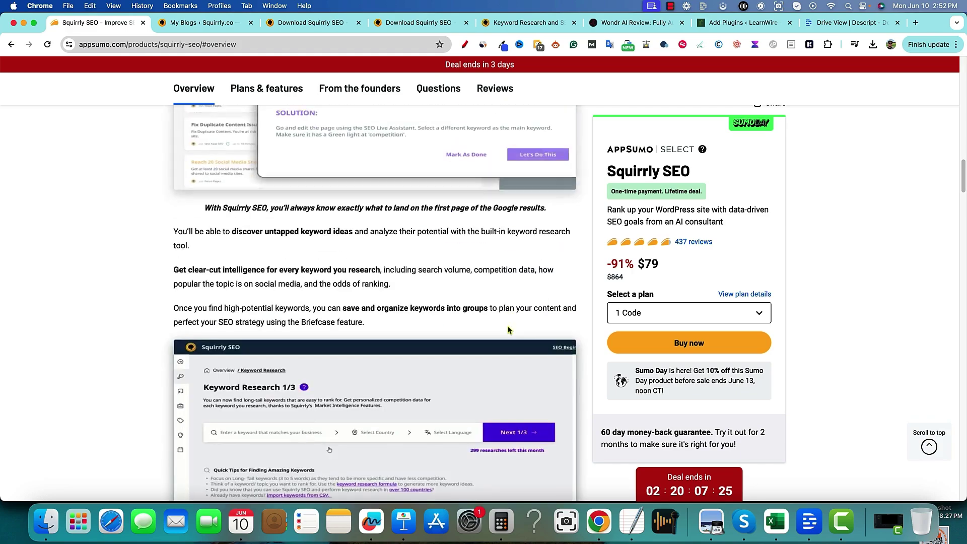
# Compare the prices and limits of the Single, Double and Multiple plans in the Plans & features section.
pyautogui.scroll(-15, 508, 328)
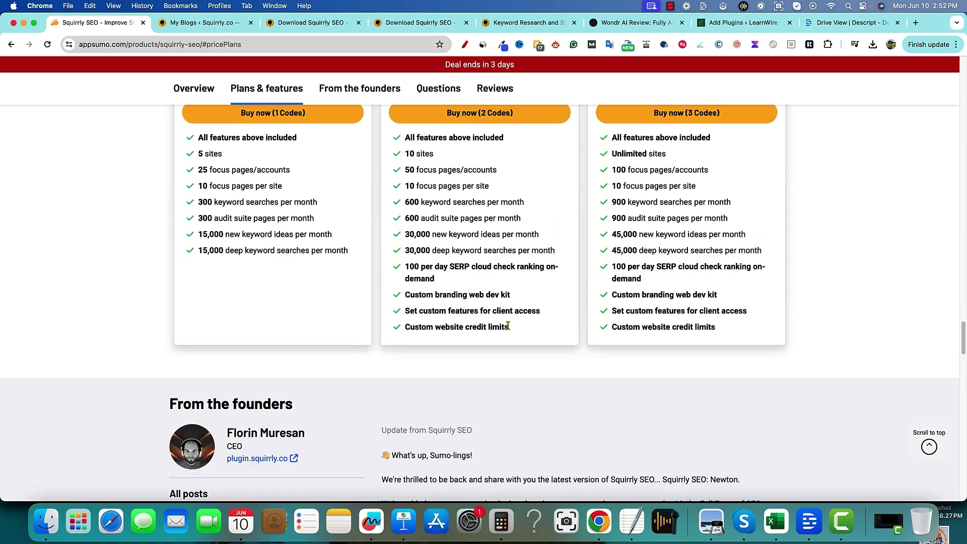
pyautogui.scroll(3, 507, 326)
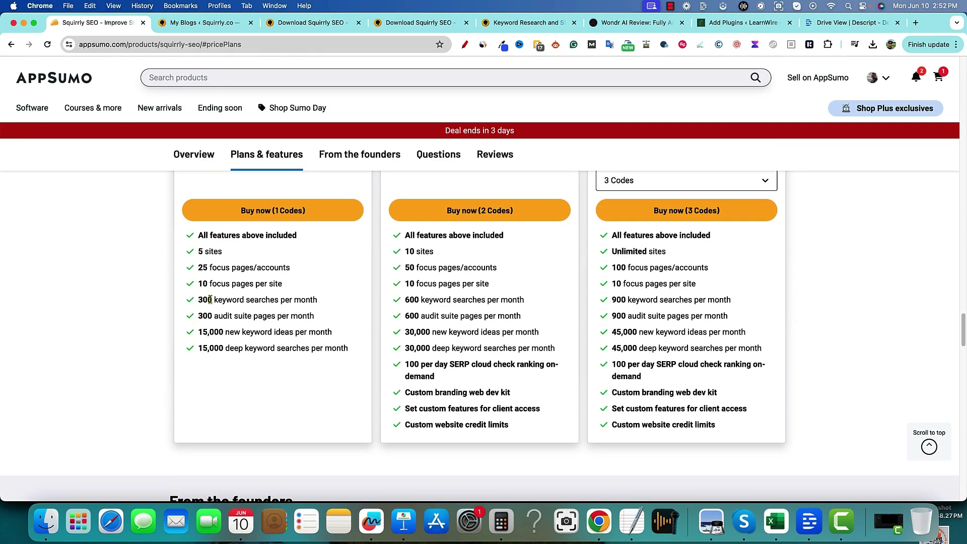
pyautogui.scroll(3, 217, 302)
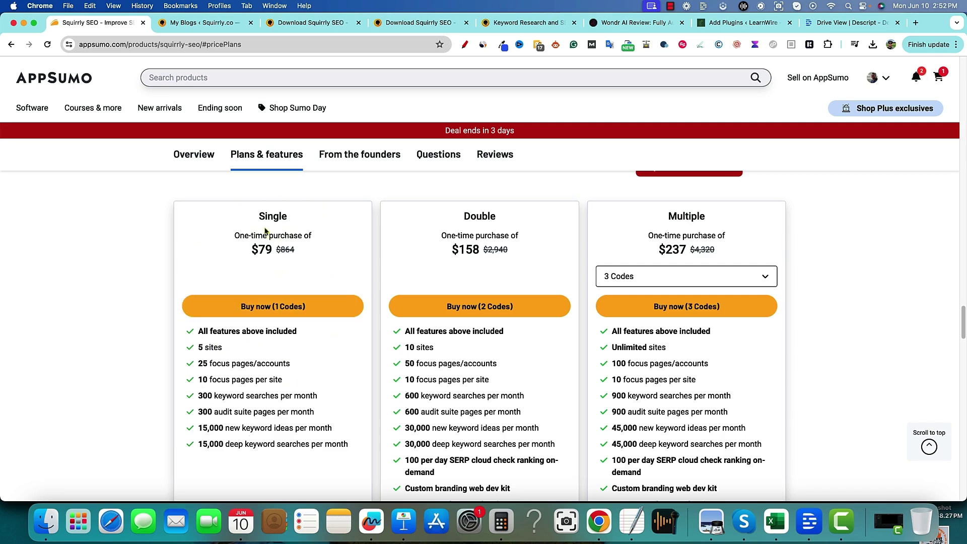
pyautogui.moveTo(258, 216); pyautogui.dragTo(313, 255)
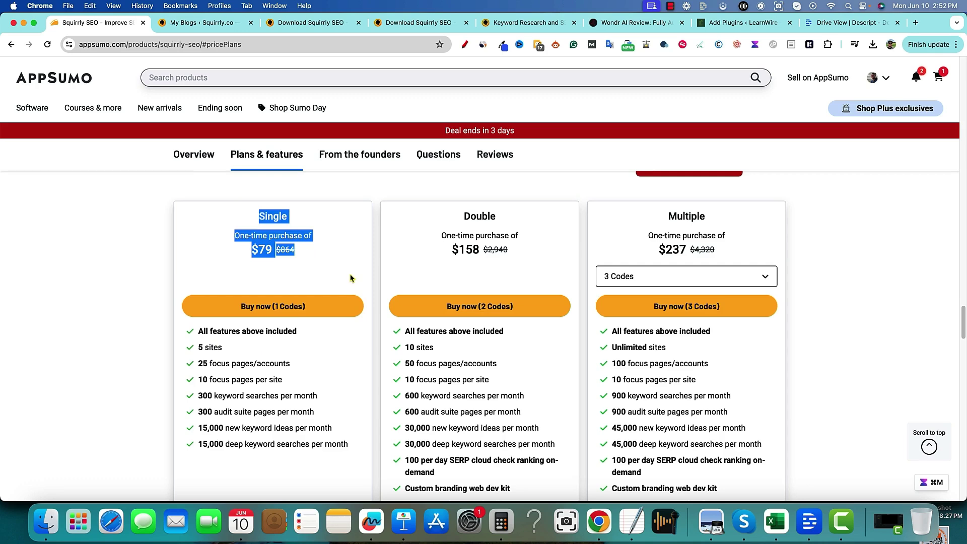
pyautogui.click(815, 272)
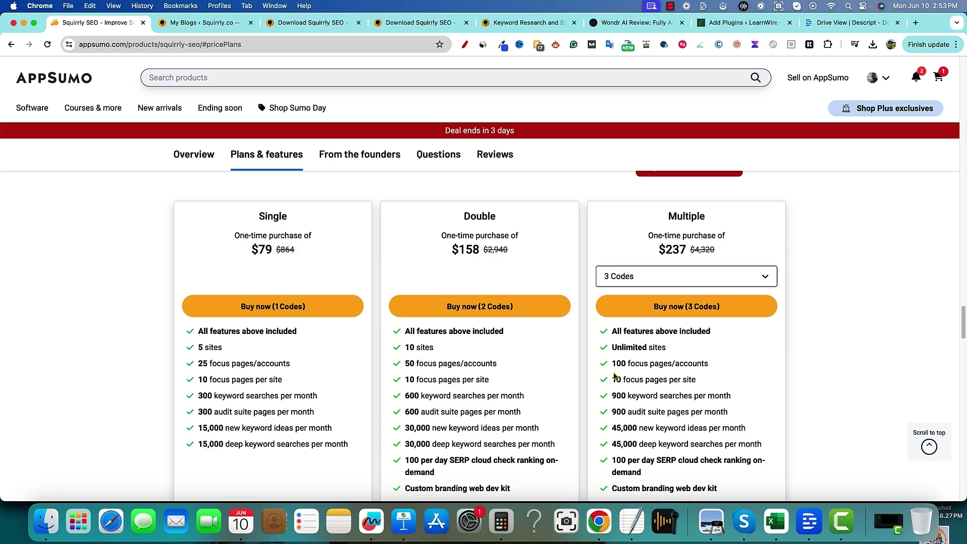
pyautogui.moveTo(616, 363); pyautogui.dragTo(749, 391)
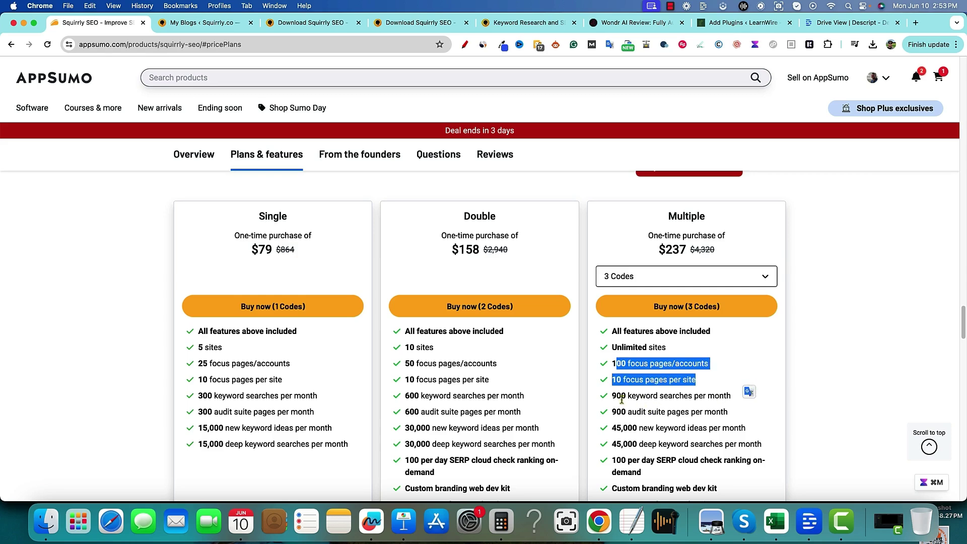
# Set the Multiple plan to 10 Codes and review its feature list.
pyautogui.click(750, 281)
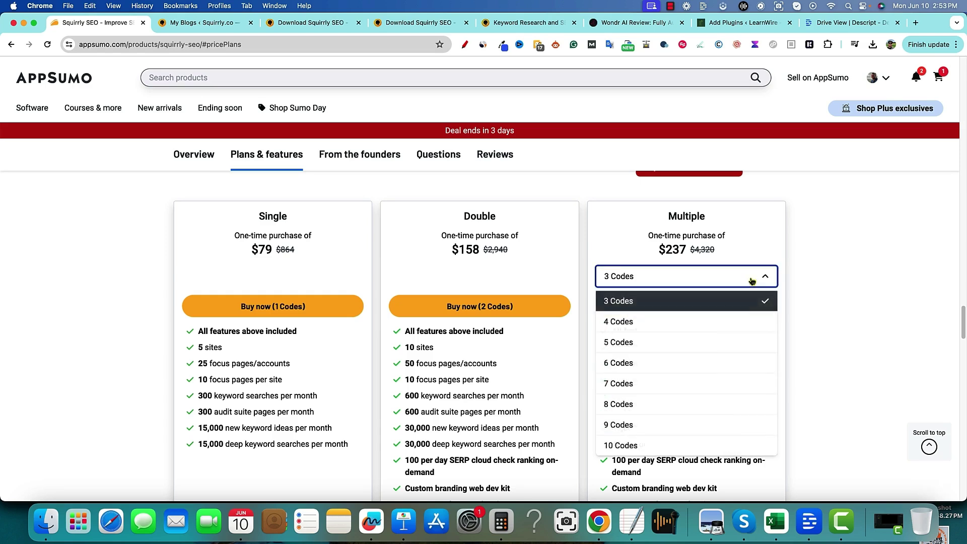
pyautogui.click(708, 445)
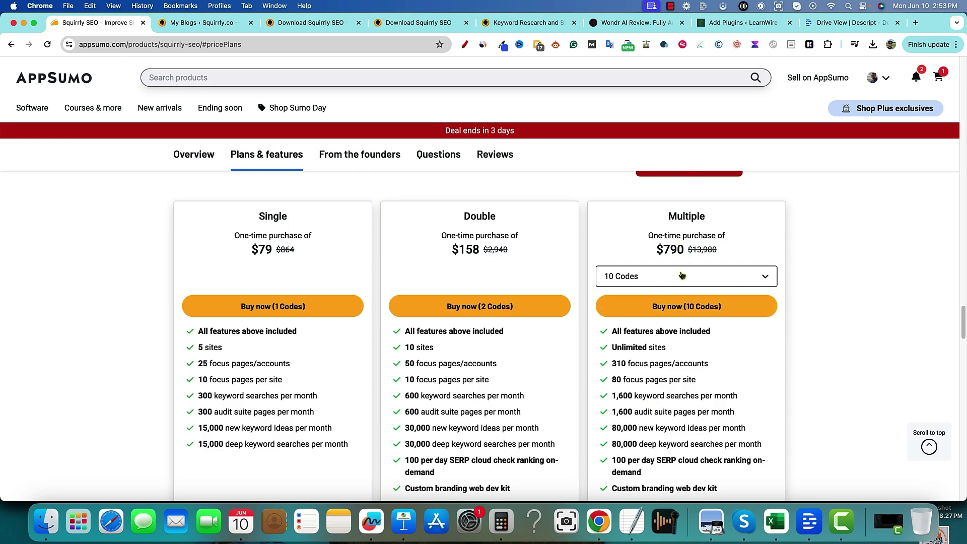
pyautogui.scroll(-1, 811, 275)
pyautogui.scroll(-6, 802, 349)
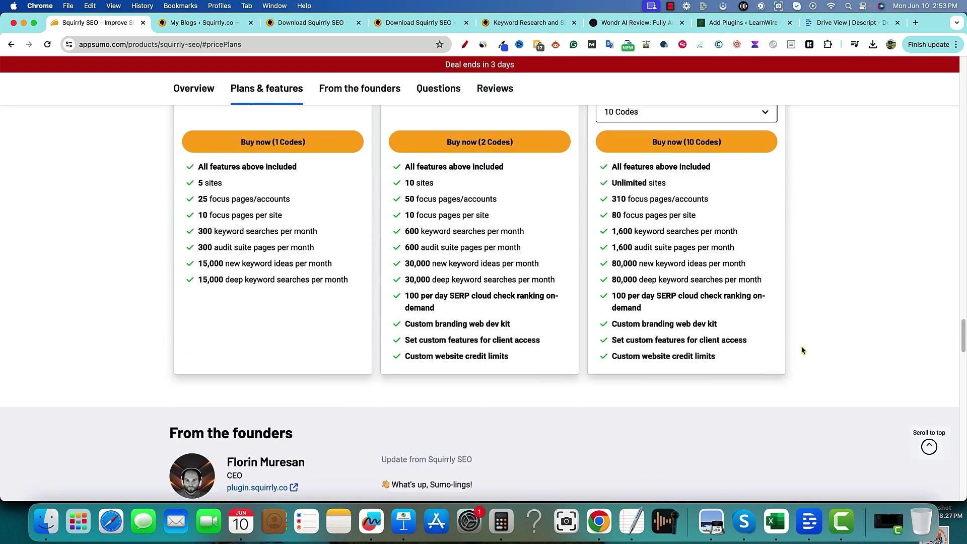
pyautogui.scroll(12, 802, 349)
pyautogui.scroll(3, 803, 349)
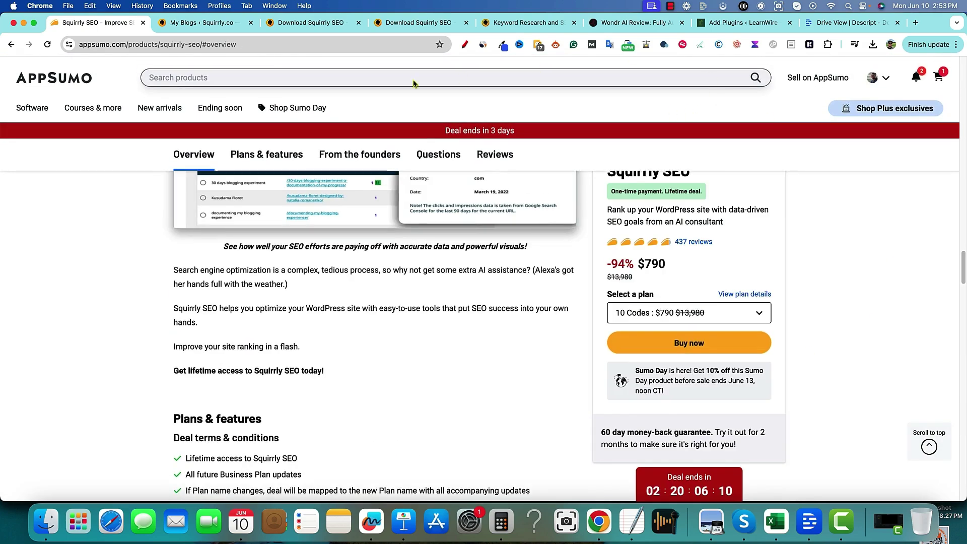
# Switch to the Squirrly cloud account, open its dashboard and view the optimization stats for learnwirepro.com.
pyautogui.click(209, 23)
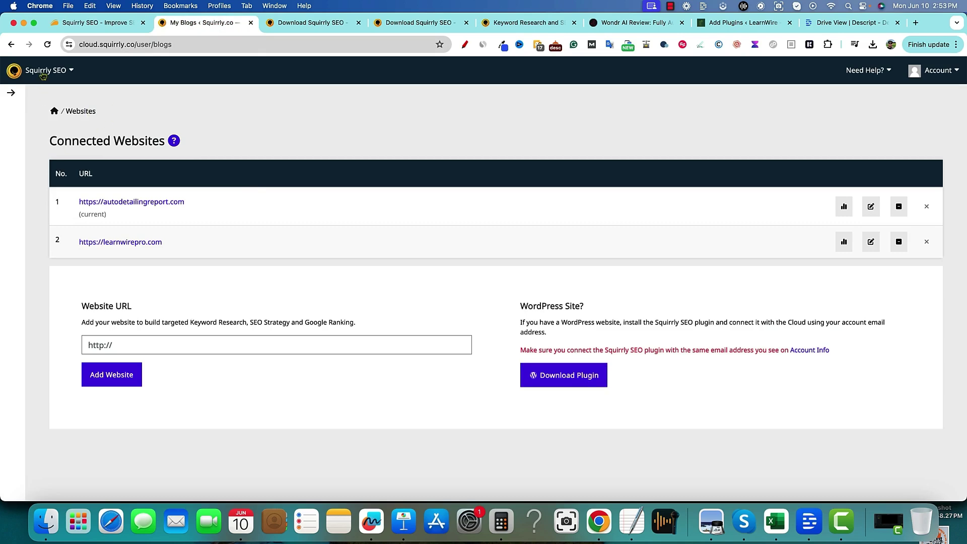
pyautogui.click(65, 79)
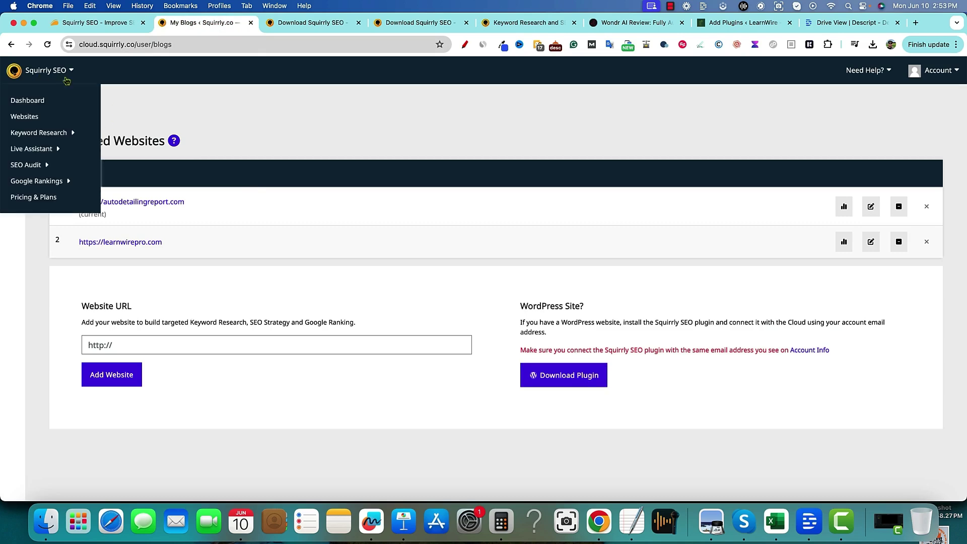
pyautogui.click(31, 101)
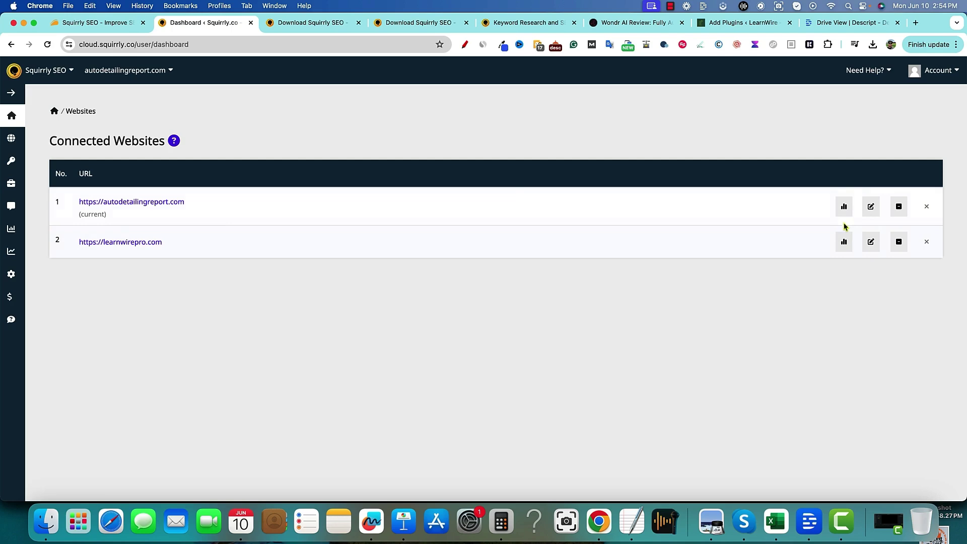
pyautogui.click(844, 243)
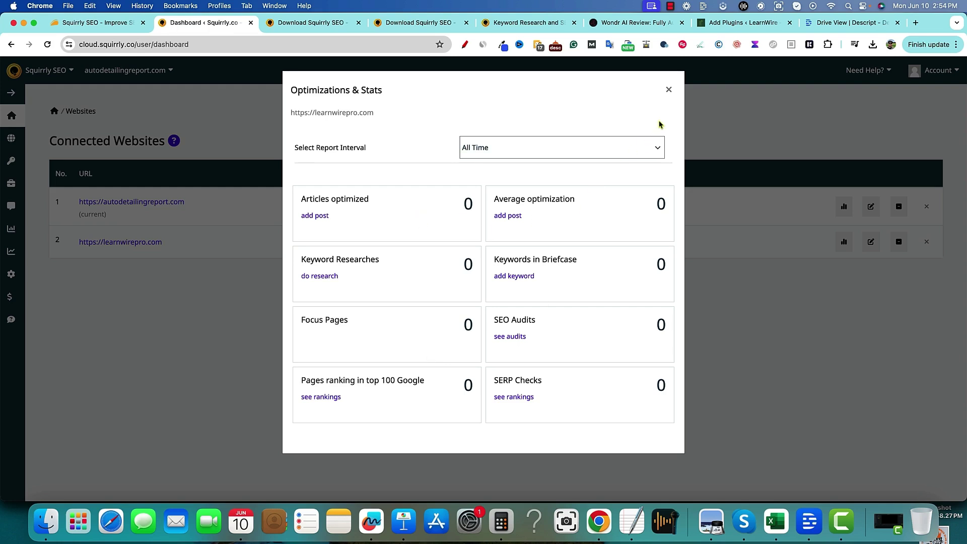
pyautogui.click(668, 90)
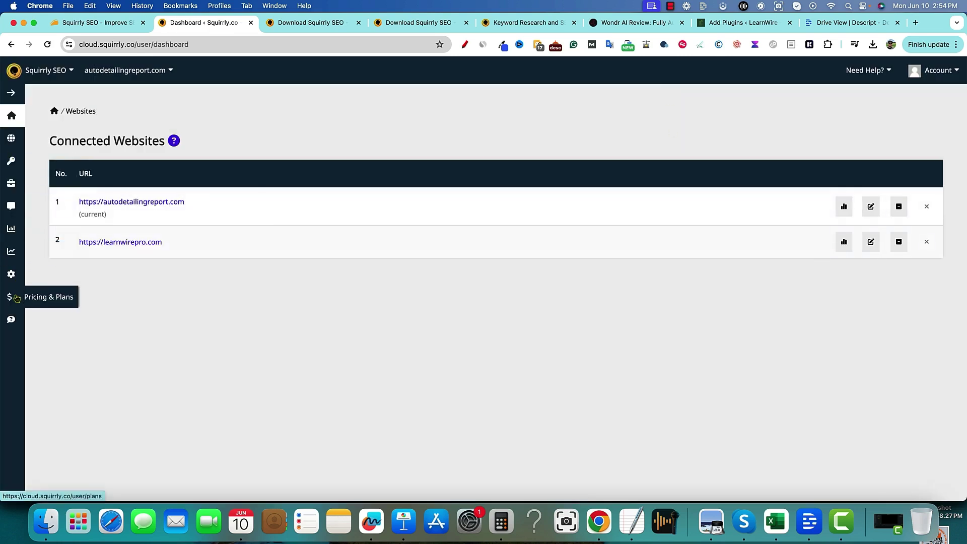
# Open the Connect Tools settings and check the site linked to Google Search Console.
pyautogui.click(12, 275)
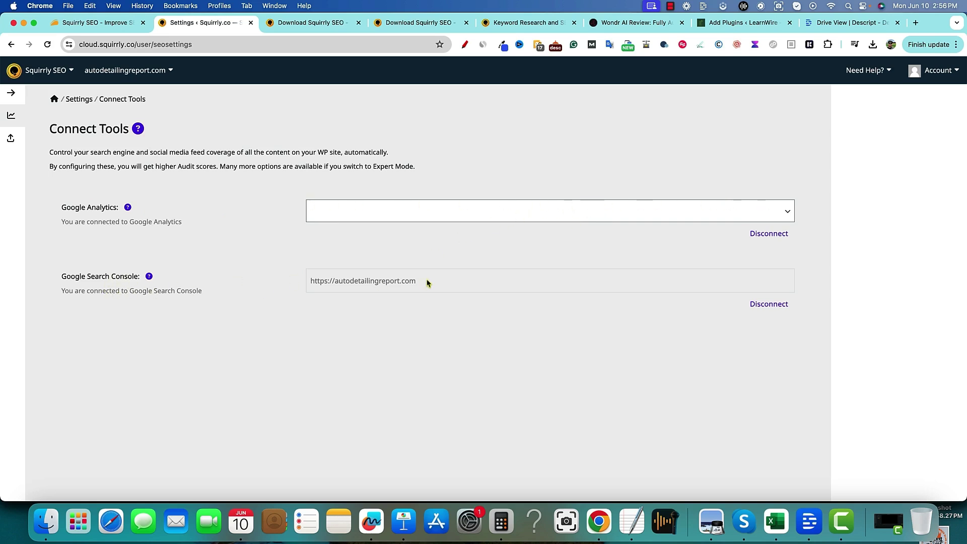
pyautogui.moveTo(427, 282); pyautogui.dragTo(274, 283)
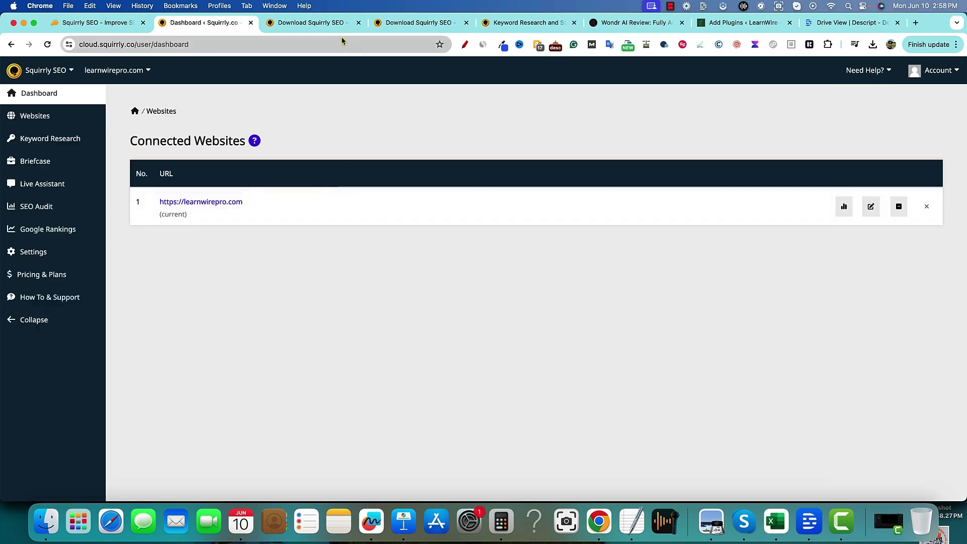
# Copy the phrase "Wondr AI Review" from the title of the LearnWire blog post.
pyautogui.click(628, 23)
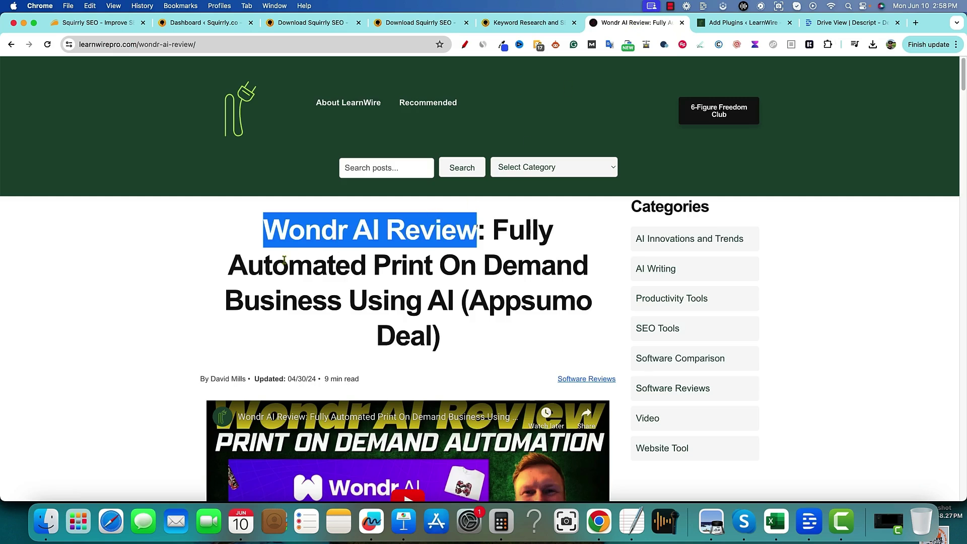
pyautogui.click(279, 226)
pyautogui.moveTo(268, 234); pyautogui.dragTo(469, 230)
pyautogui.press('super+c')
# Run Squirrly keyword research on "Wondr AI Review" for the United States in English, without selecting any similar keywords.
pyautogui.click(322, 24)
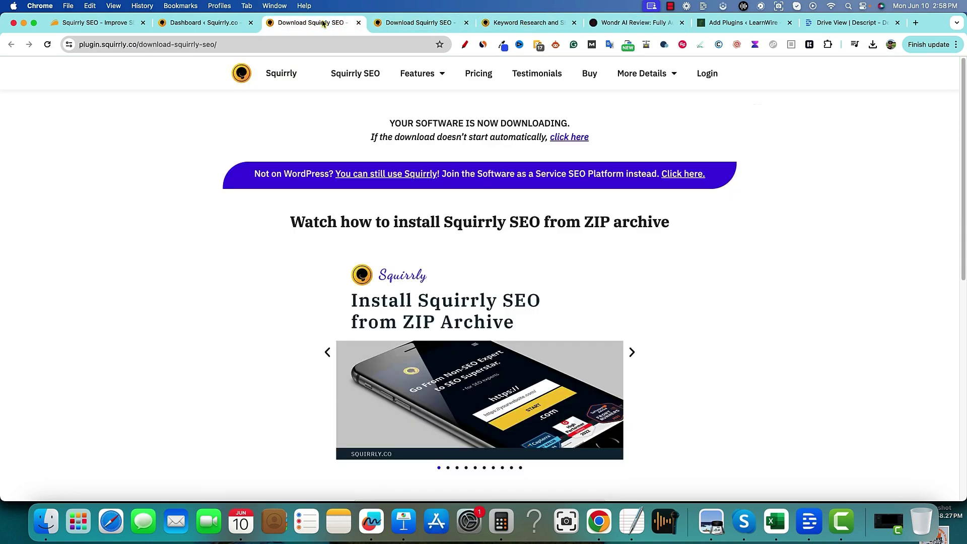
pyautogui.click(228, 23)
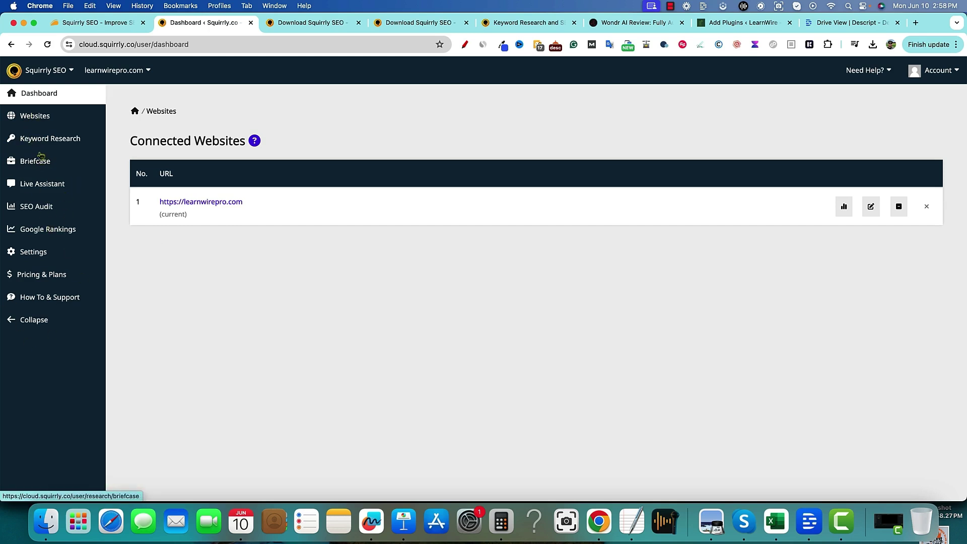
pyautogui.click(46, 138)
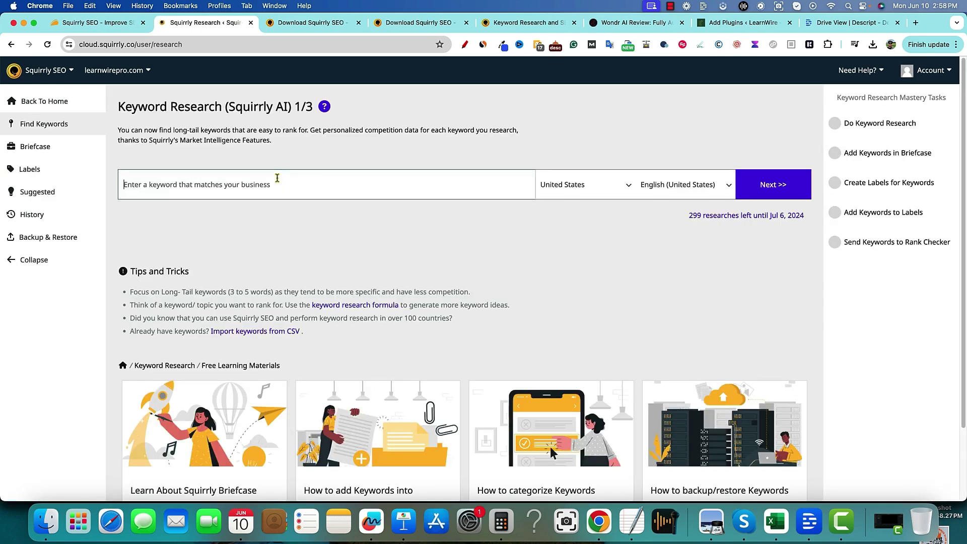
pyautogui.click(277, 178)
pyautogui.press('super+v')
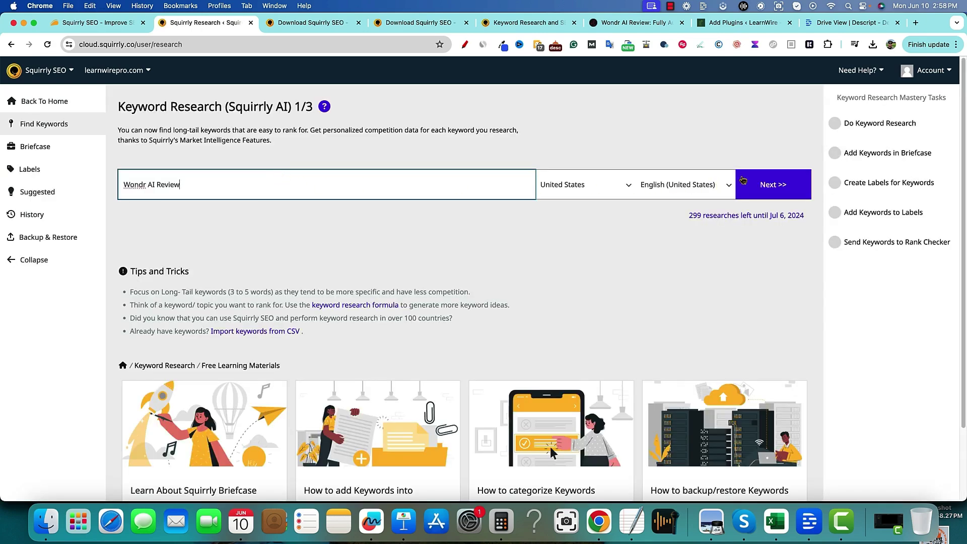
pyautogui.click(758, 185)
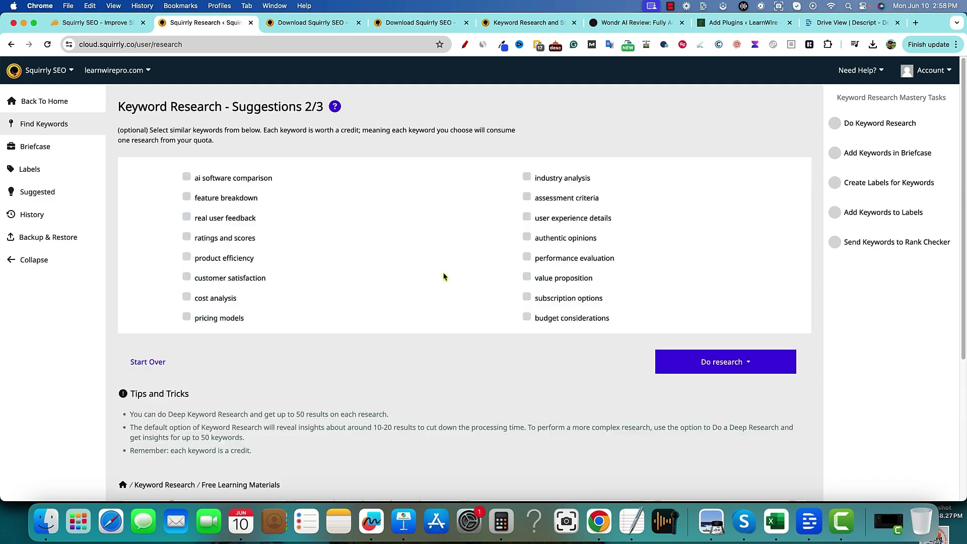
pyautogui.click(694, 363)
pyautogui.click(710, 389)
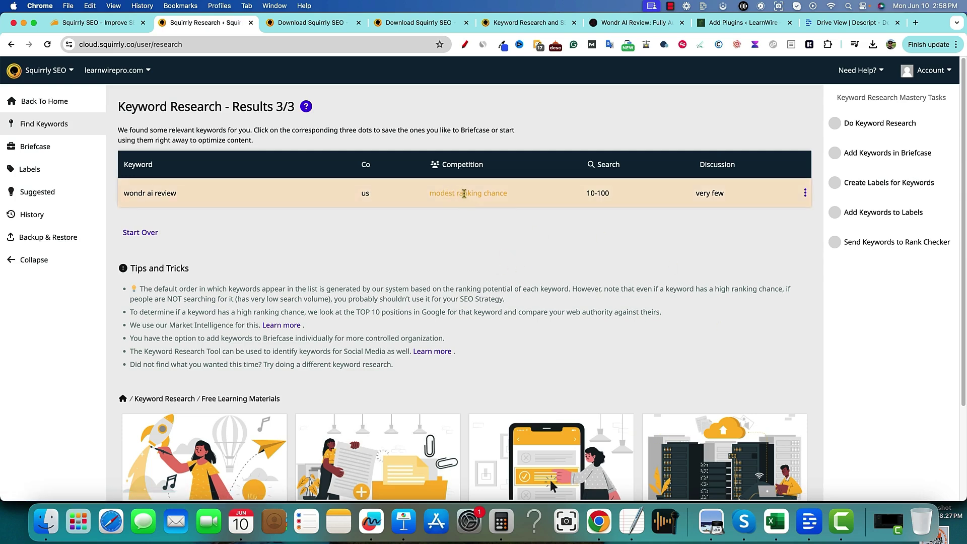
# Check the competition rating of the researched keyword "wondr ai review" and add the keyword to the Briefcase.
pyautogui.moveTo(510, 195); pyautogui.dragTo(428, 195)
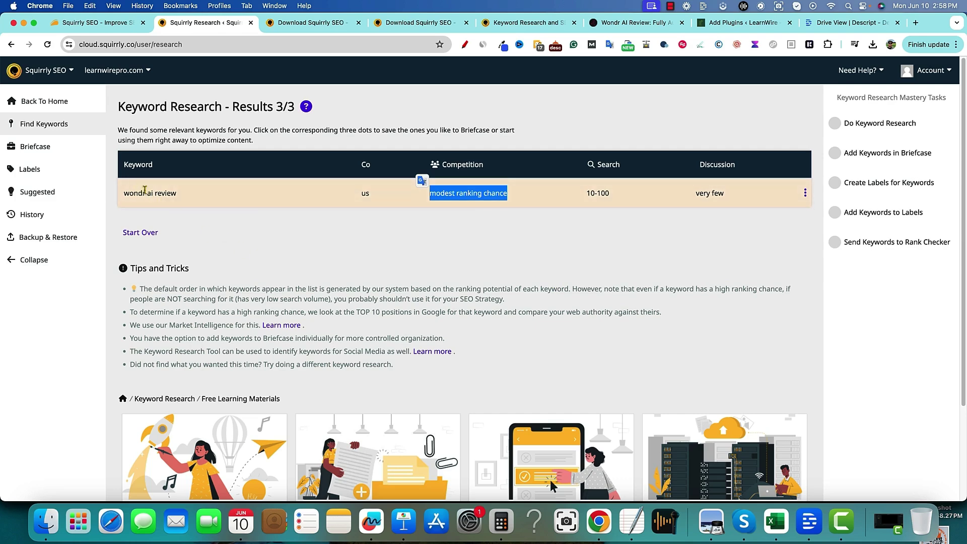
pyautogui.click(573, 230)
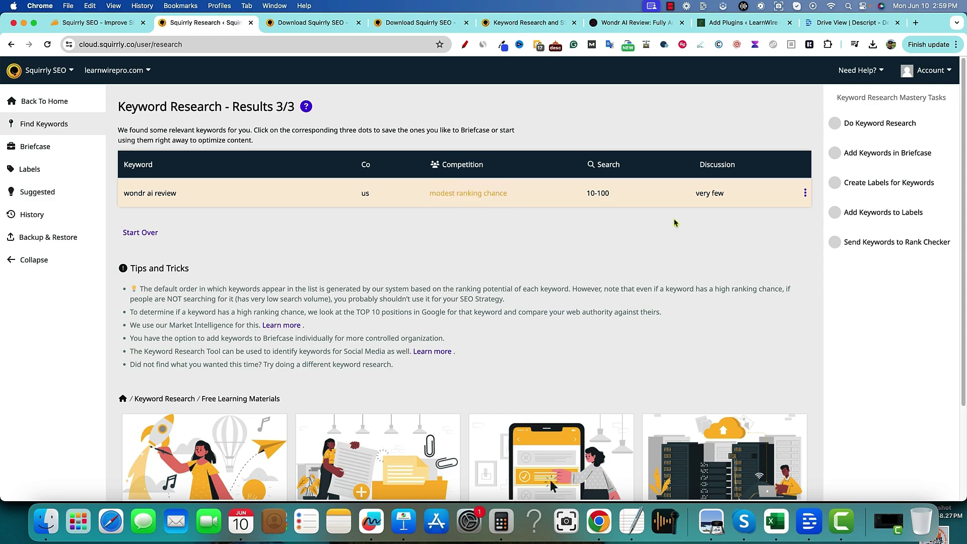
pyautogui.click(805, 193)
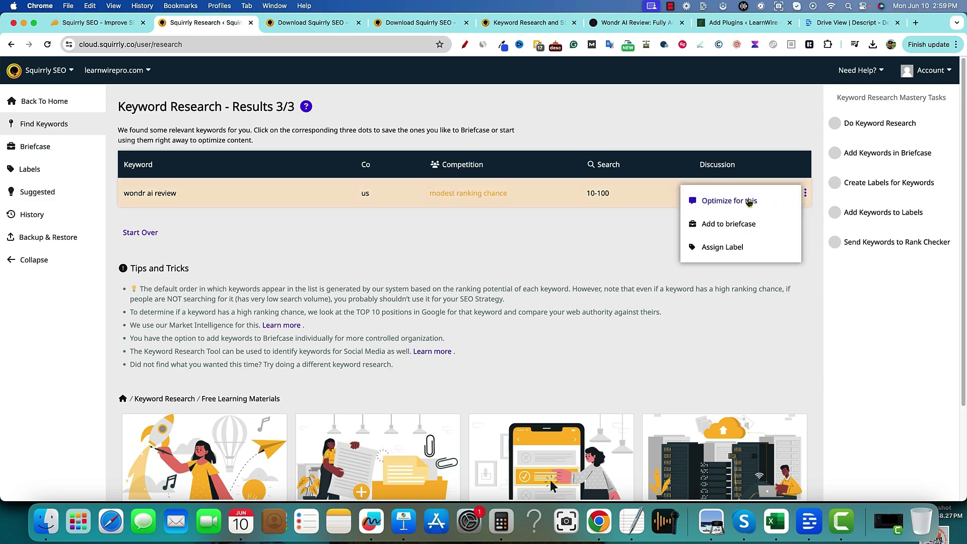
pyautogui.click(738, 224)
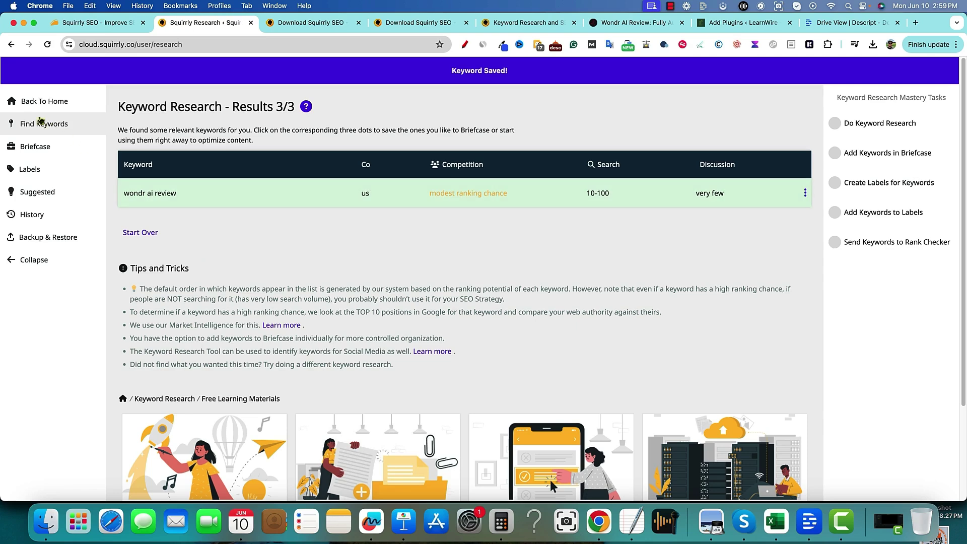
# Go from Google Rankings to the Briefcase and send the keyword "wondr ai review" to the Rank Checker.
pyautogui.click(40, 104)
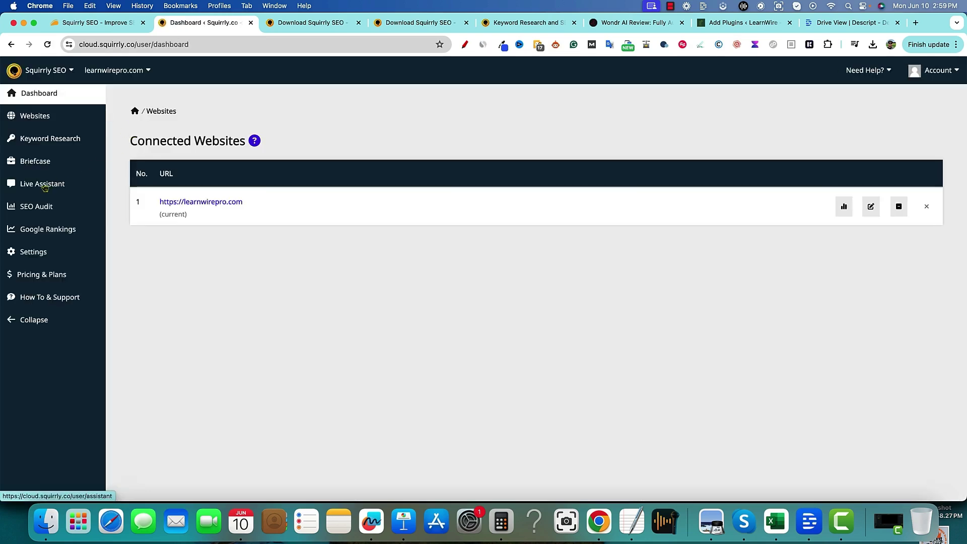
pyautogui.click(55, 234)
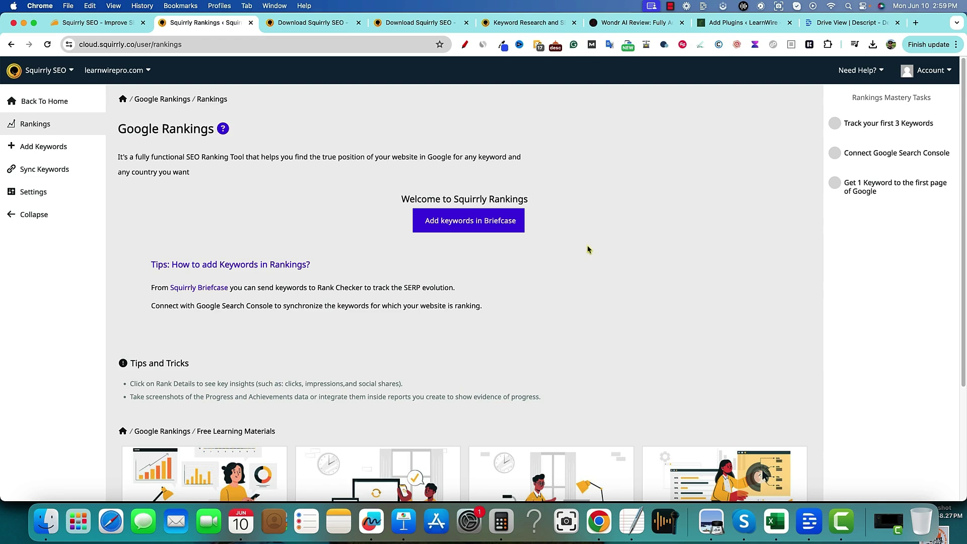
pyautogui.click(501, 227)
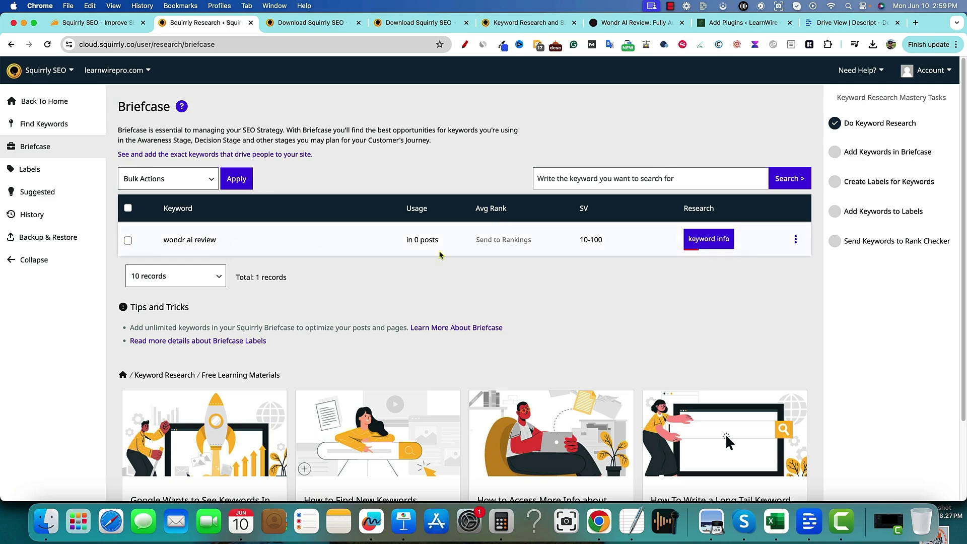
pyautogui.click(129, 241)
pyautogui.click(795, 240)
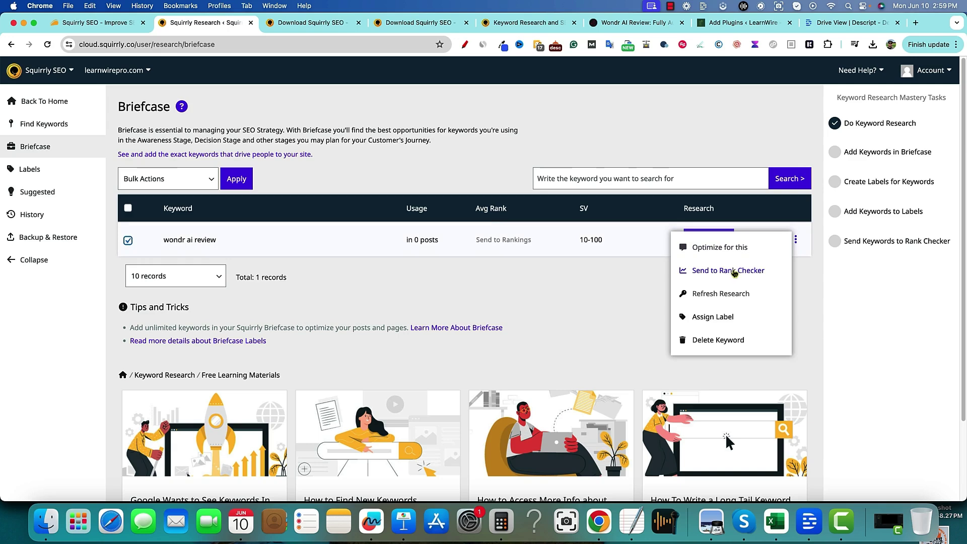
pyautogui.click(735, 270)
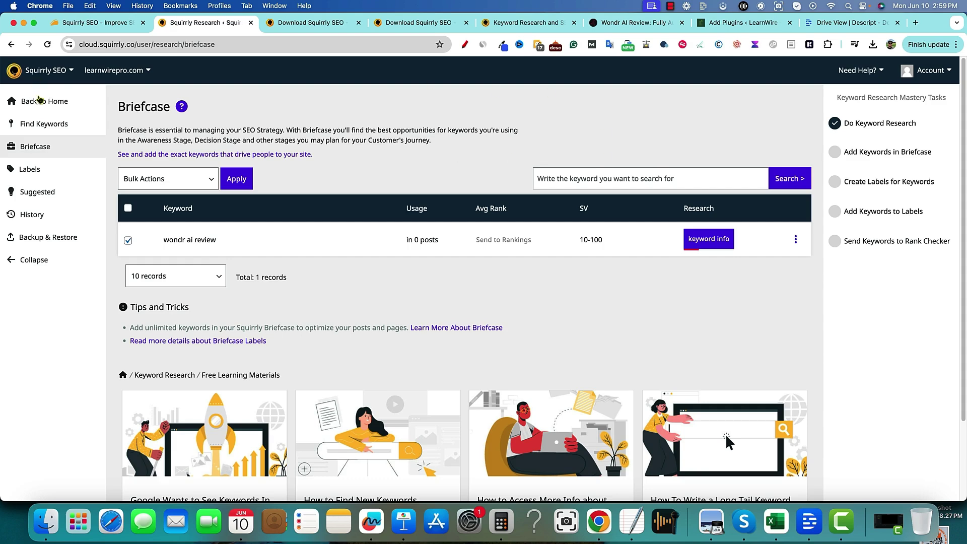
# Open Google Rankings again and view the rank details of the keyword "wondr ai review".
pyautogui.click(40, 101)
pyautogui.click(55, 234)
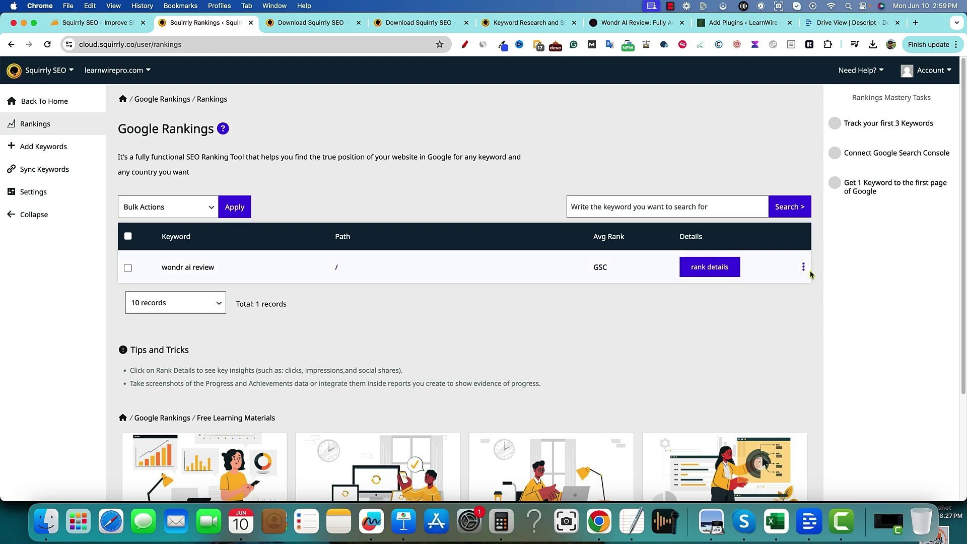
pyautogui.click(709, 267)
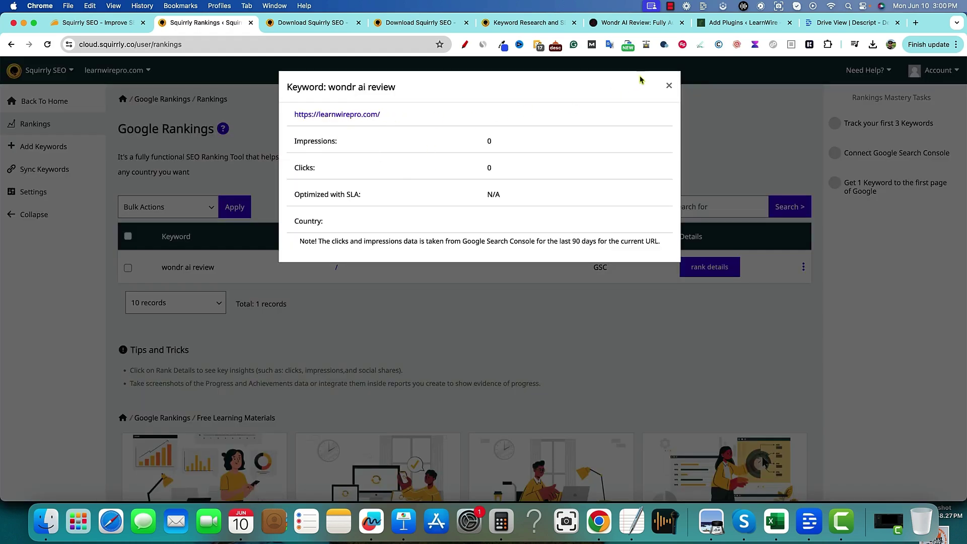
pyautogui.click(668, 86)
pyautogui.scroll(-3, 528, 289)
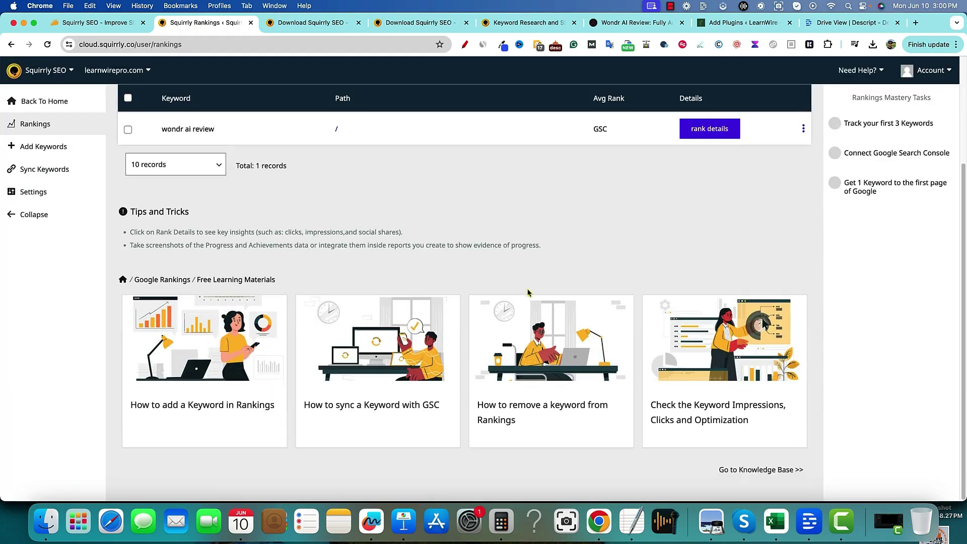
pyautogui.scroll(3, 528, 292)
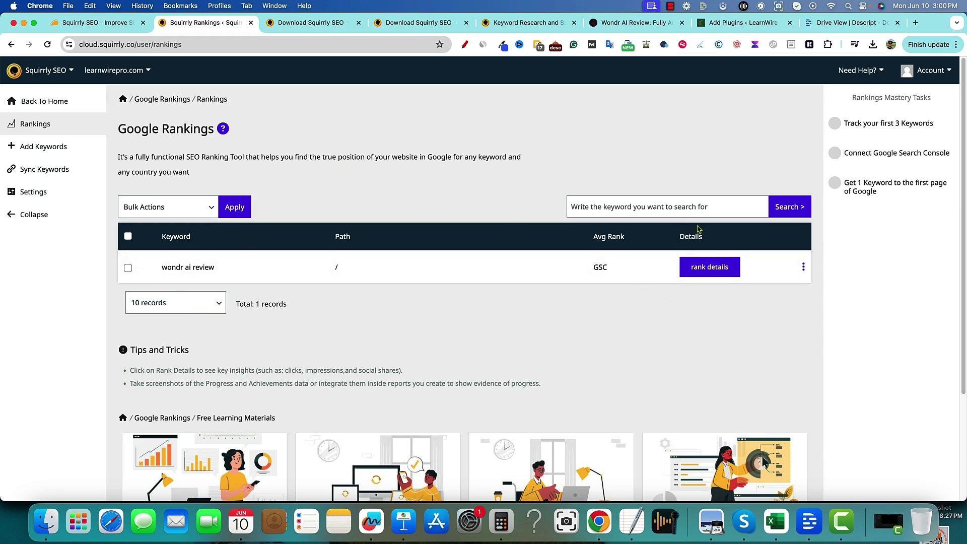
# Search the Google Rankings list for "Wondr AI Review" and check which bulk actions are available.
pyautogui.click(647, 207)
pyautogui.click(680, 233)
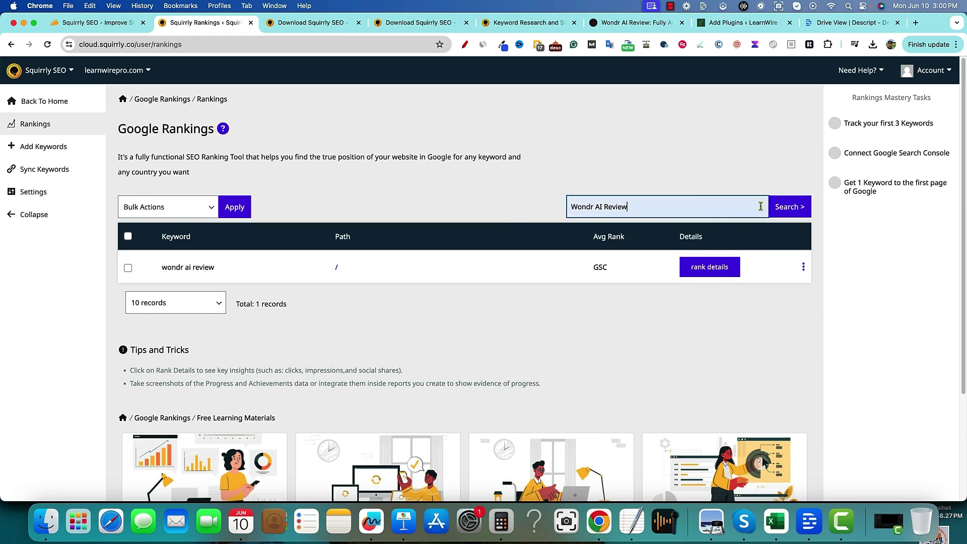
pyautogui.click(778, 209)
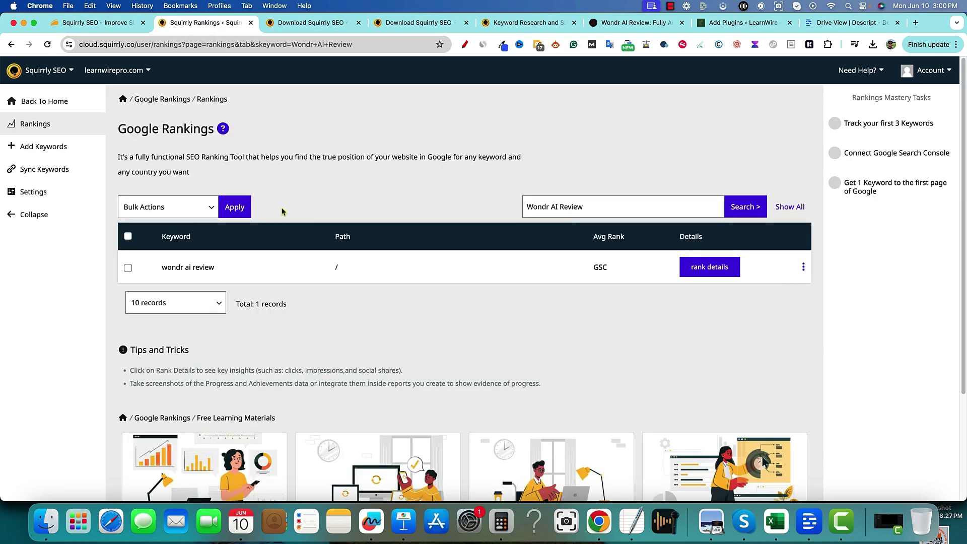
pyautogui.scroll(-5, 295, 298)
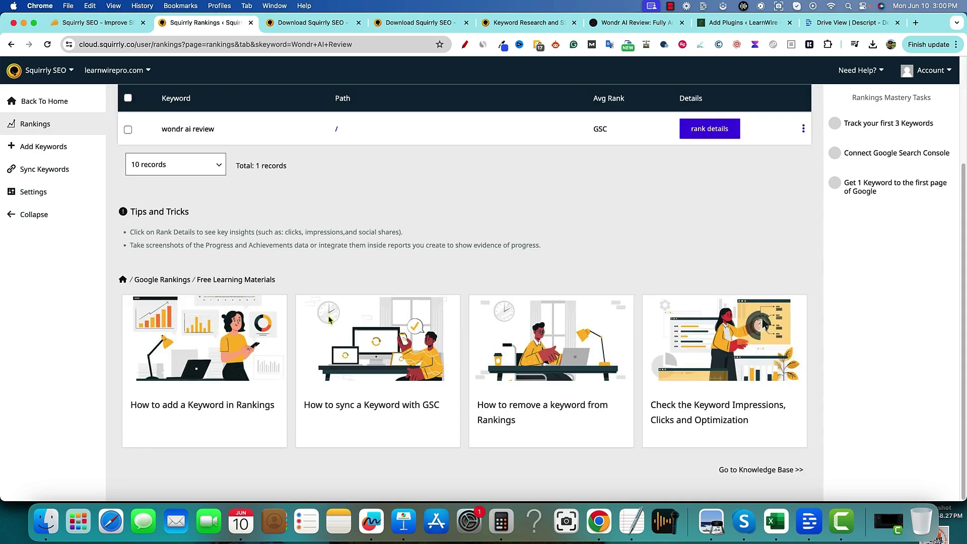
pyautogui.scroll(5, 294, 298)
pyautogui.click(209, 208)
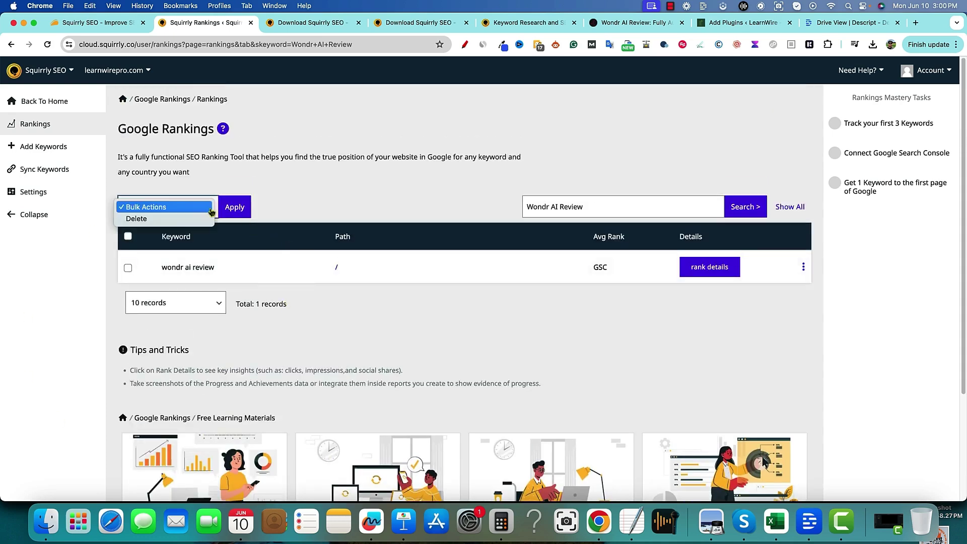
pyautogui.click(255, 211)
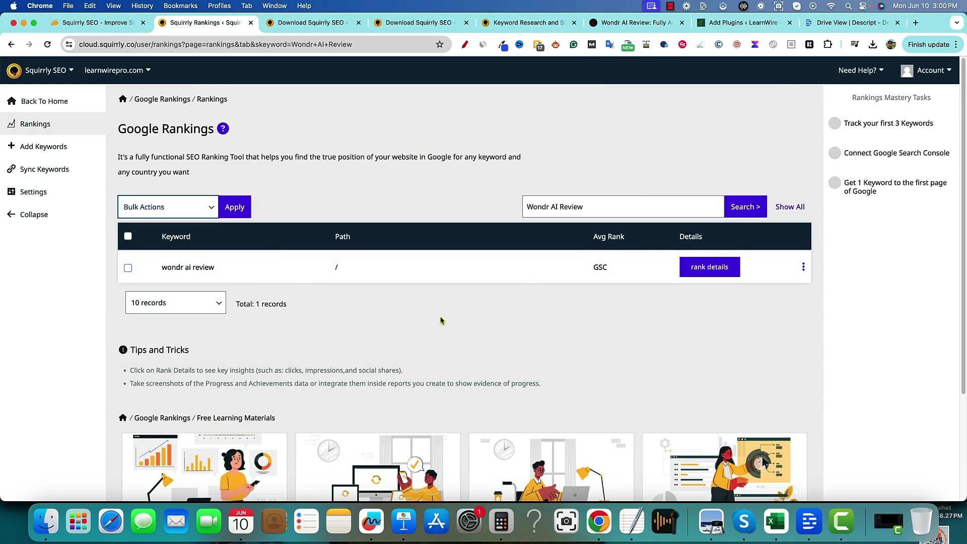
# Open the SEO Audit section and its form for adding a new page.
pyautogui.click(83, 101)
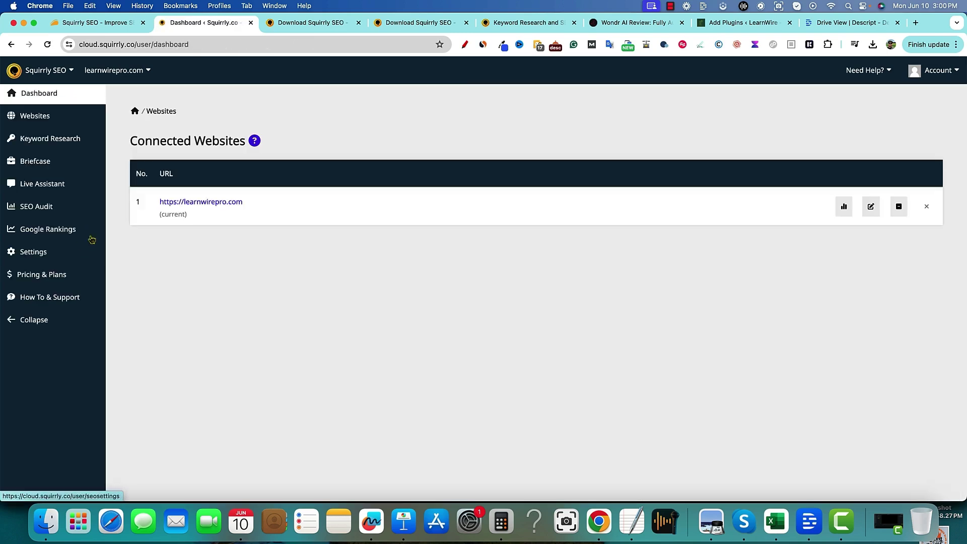
pyautogui.click(36, 208)
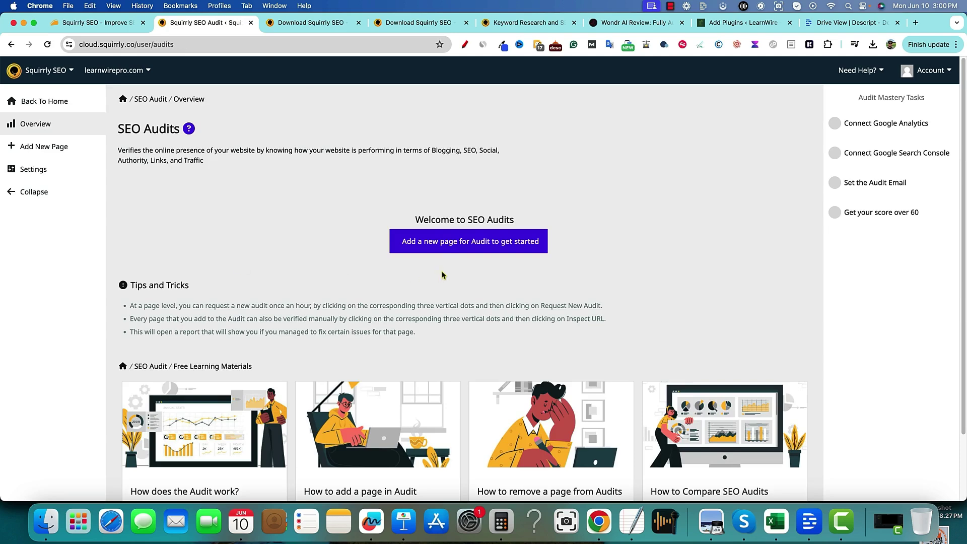
pyautogui.click(501, 242)
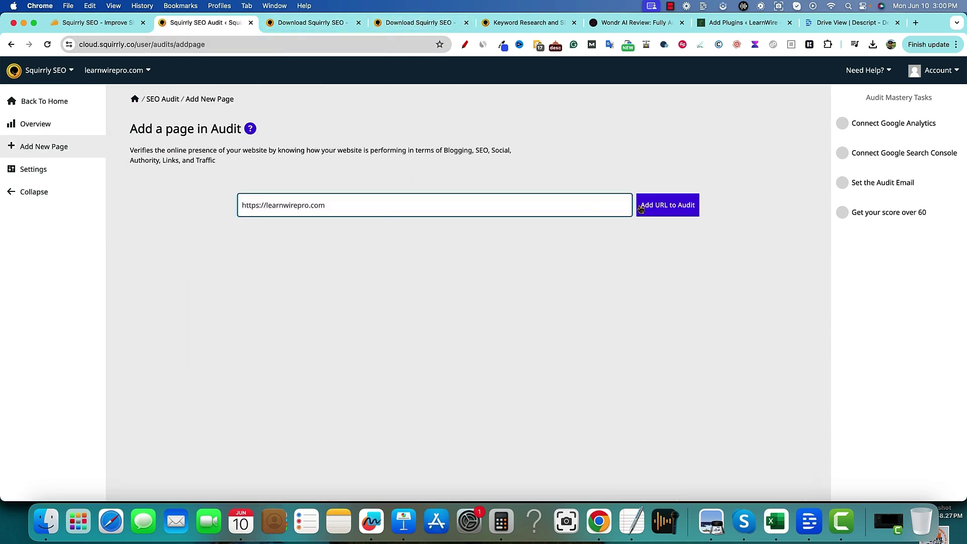
# Copy the blog post address learnwirepro.com/wondr-ai-review/ and submit it as a new page for the SEO audit.
pyautogui.click(641, 23)
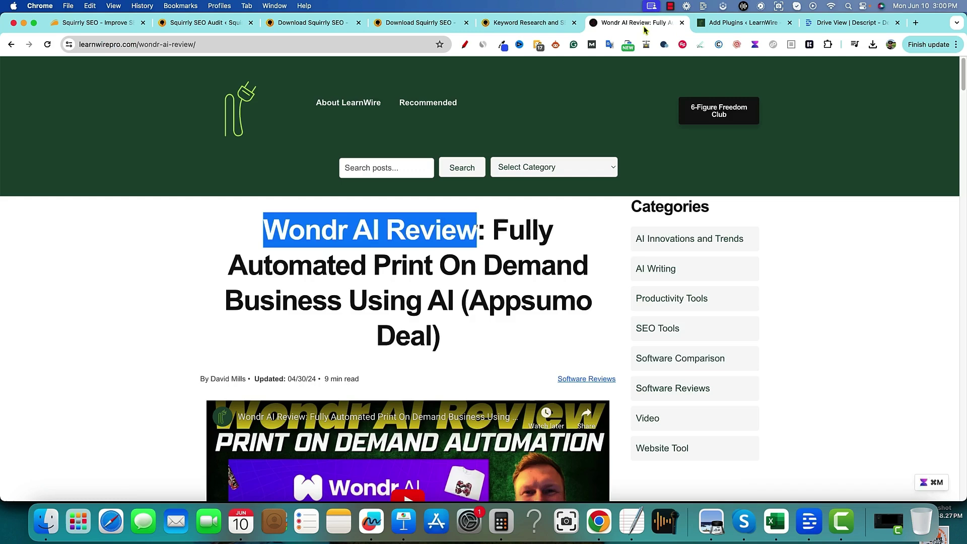
pyautogui.click(293, 44)
pyautogui.press('super+c')
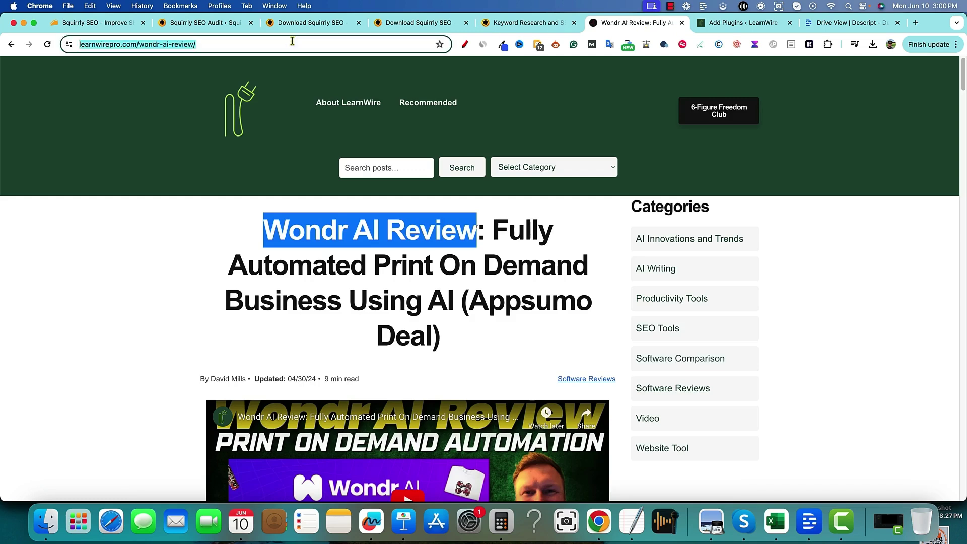
pyautogui.click(96, 23)
pyautogui.click(212, 23)
pyautogui.click(431, 200)
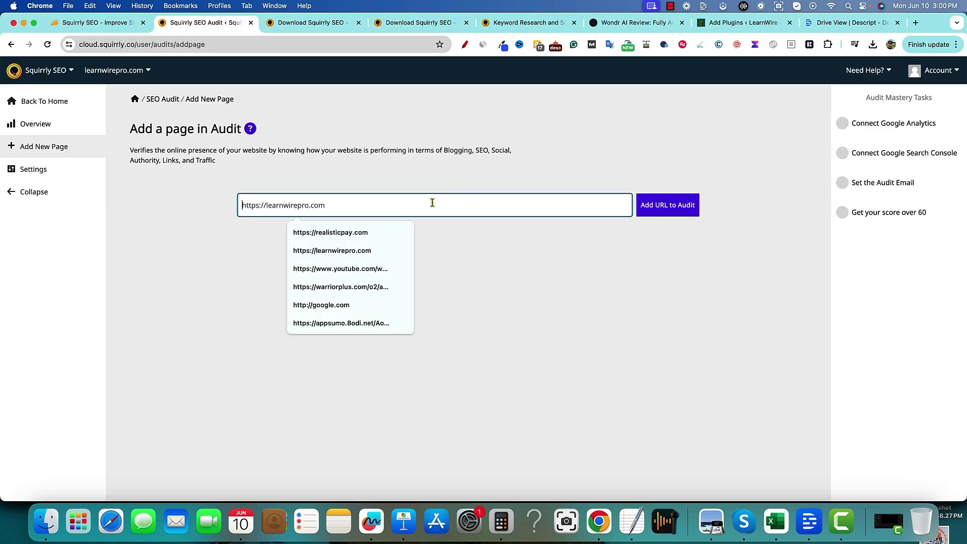
pyautogui.press('super+a')
pyautogui.press('super+v')
pyautogui.click(661, 208)
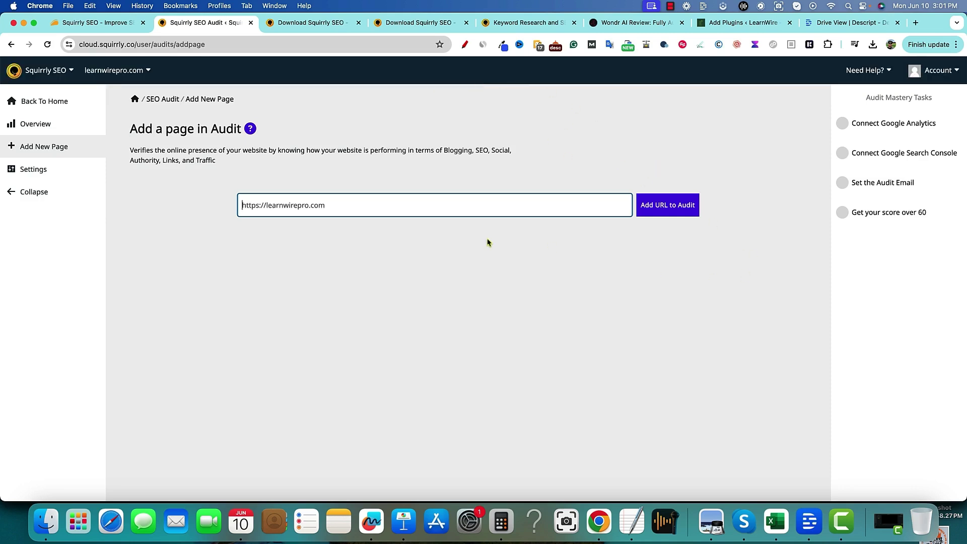
# Open the Live Assistant from the dashboard and start a new article.
pyautogui.click(57, 102)
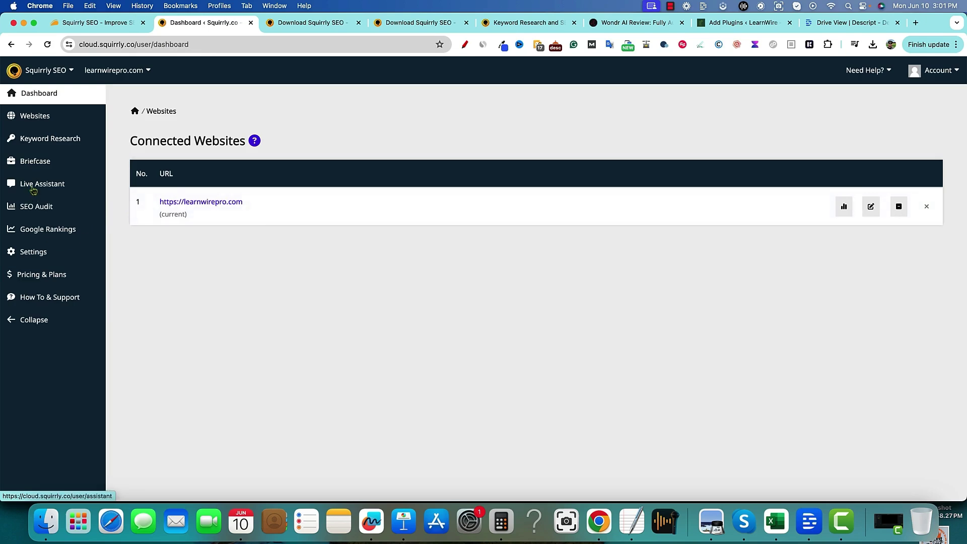
pyautogui.click(33, 189)
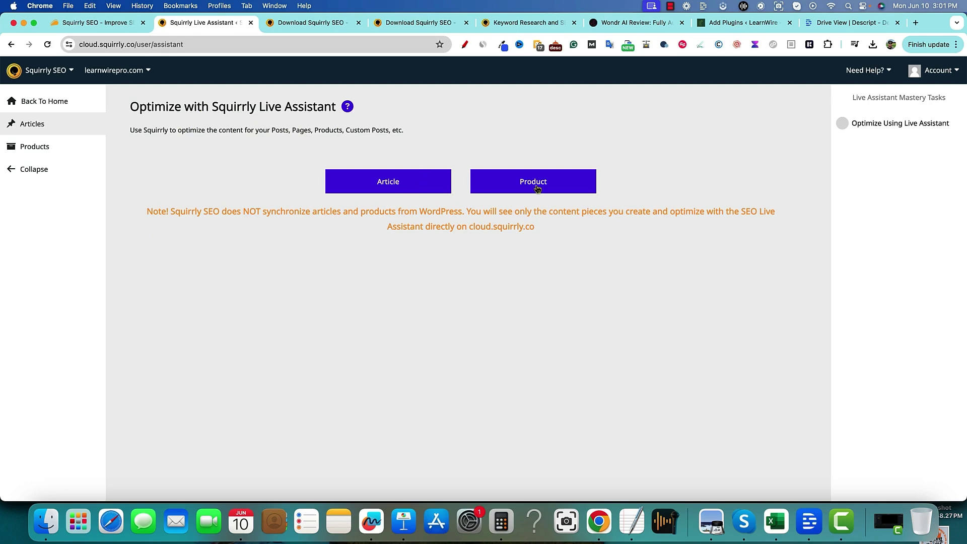
pyautogui.click(402, 187)
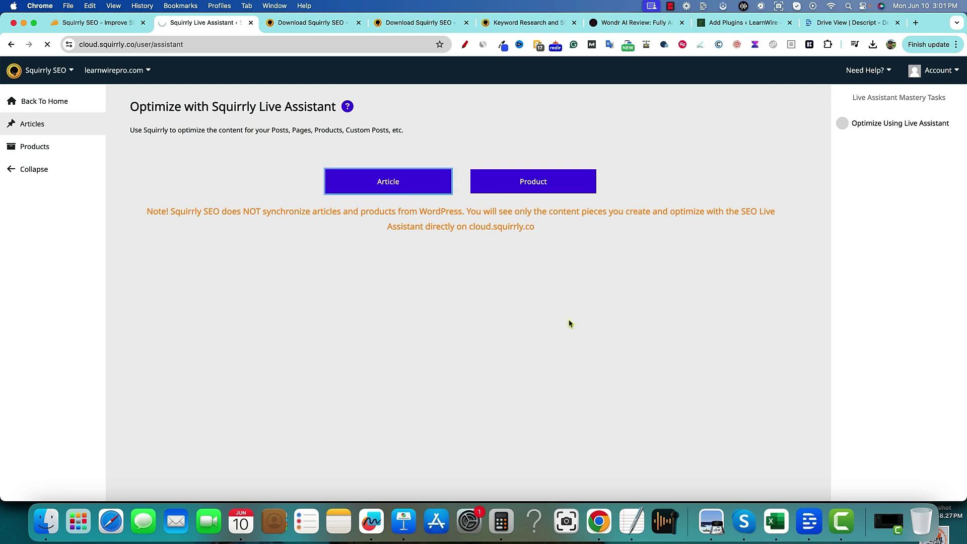
pyautogui.click(544, 178)
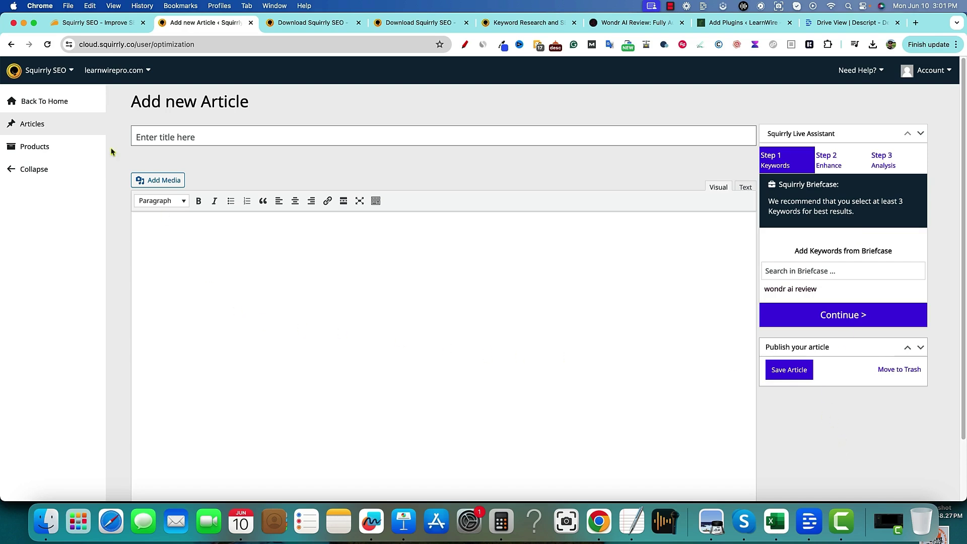
# Return from the new article to the cloud dashboard and switch to the WordPress Add Plugins page.
pyautogui.click(50, 101)
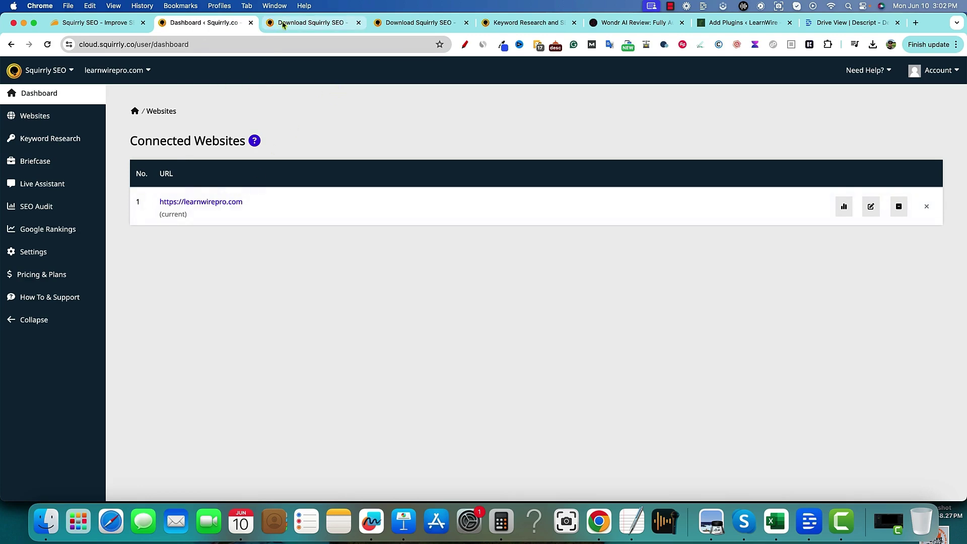
pyautogui.click(317, 24)
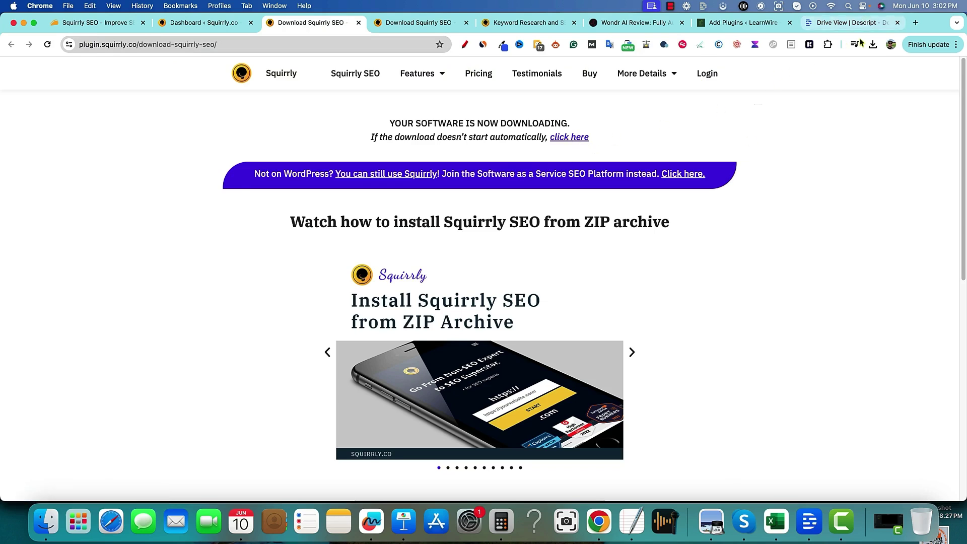
pyautogui.click(735, 24)
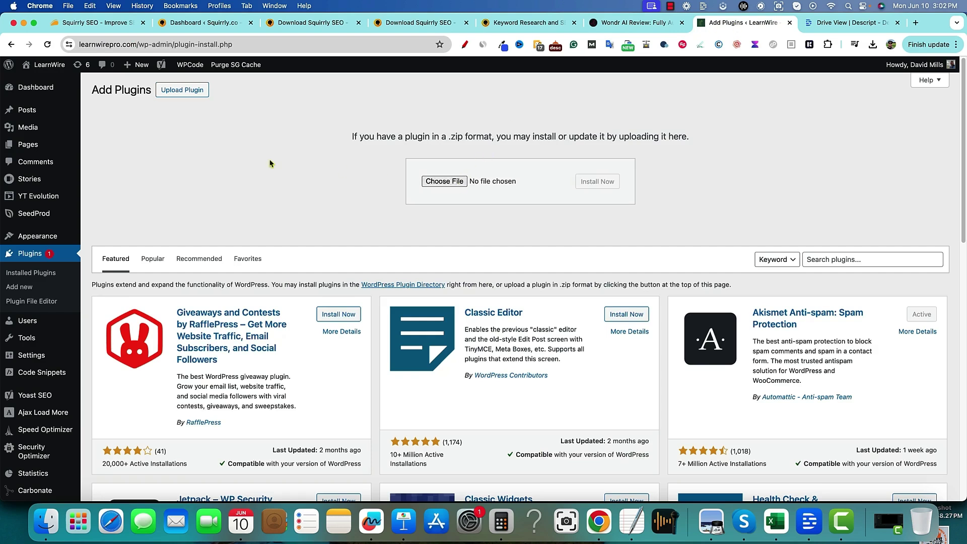
# Upload squirrly-seo.zip from the Downloads folder as a WordPress plugin, install it and activate it.
pyautogui.click(444, 182)
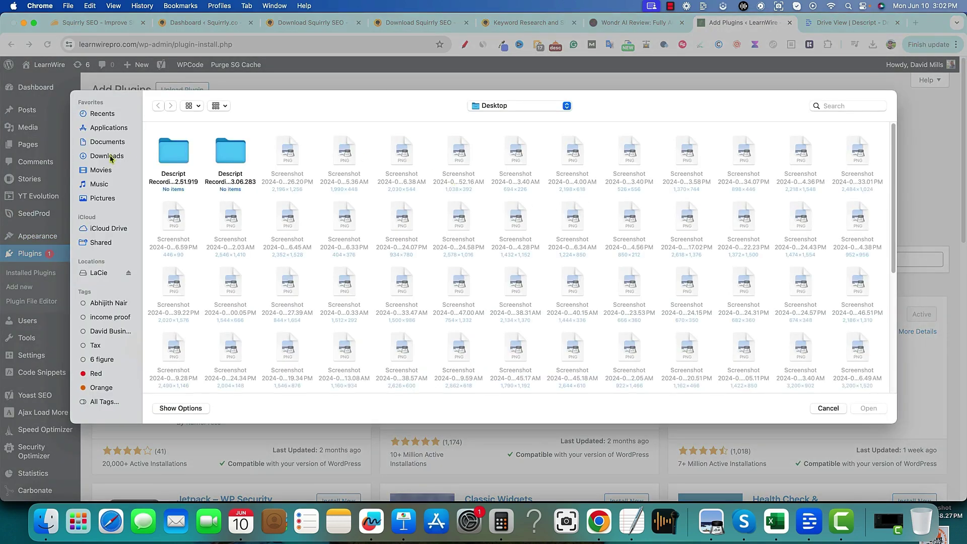
pyautogui.click(110, 157)
pyautogui.click(173, 154)
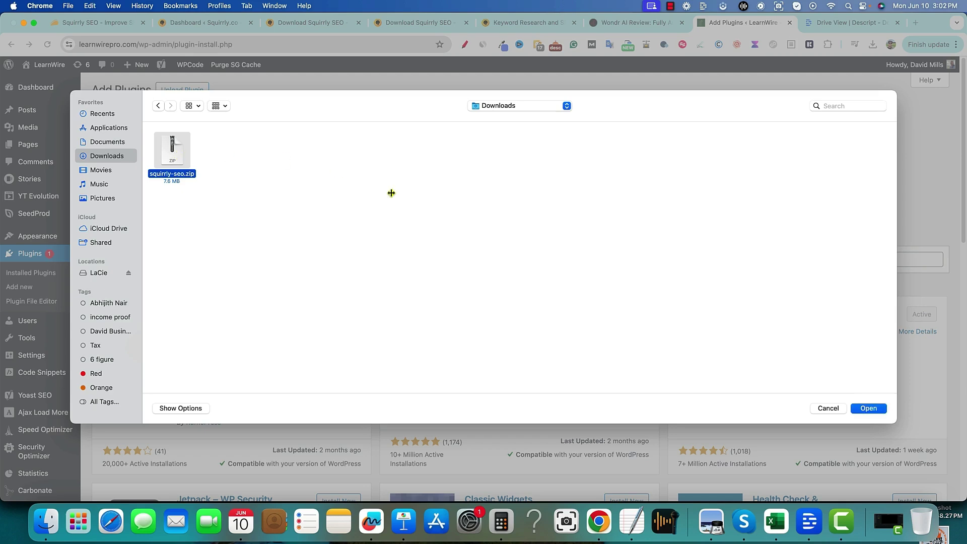
pyautogui.click(861, 409)
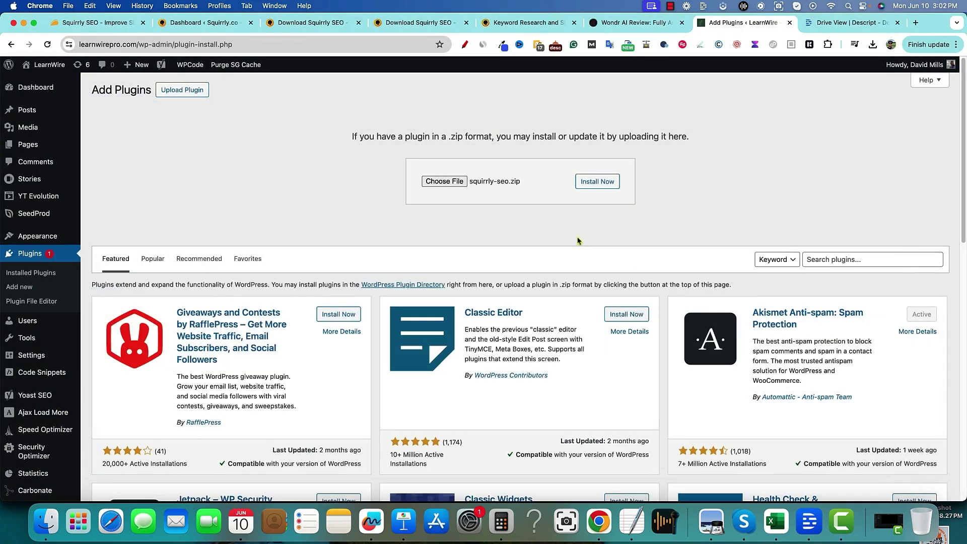
pyautogui.click(592, 185)
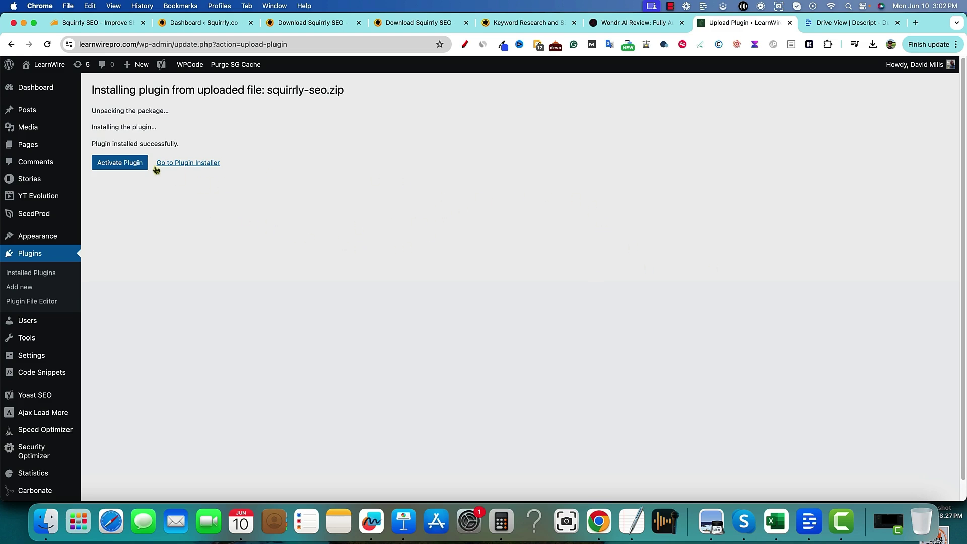
pyautogui.click(134, 168)
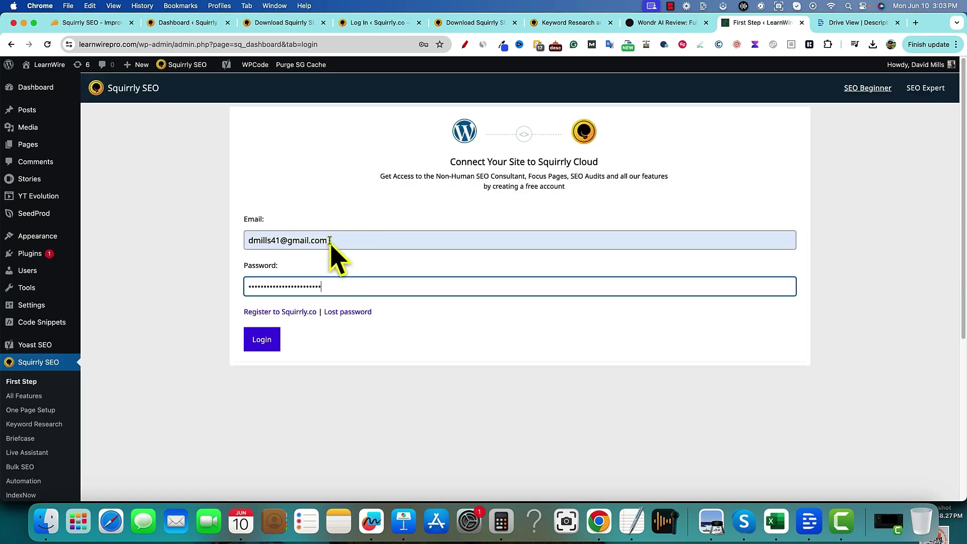
# Submit the Squirrly Cloud login in the plugin, check the Gmail inbox, and return to the plugin's connection page.
pyautogui.click(276, 341)
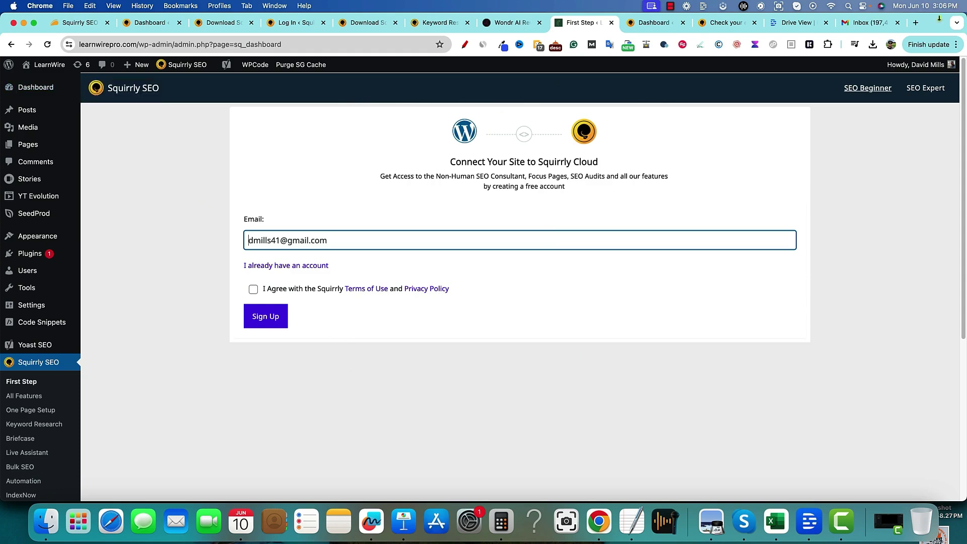
pyautogui.click(861, 23)
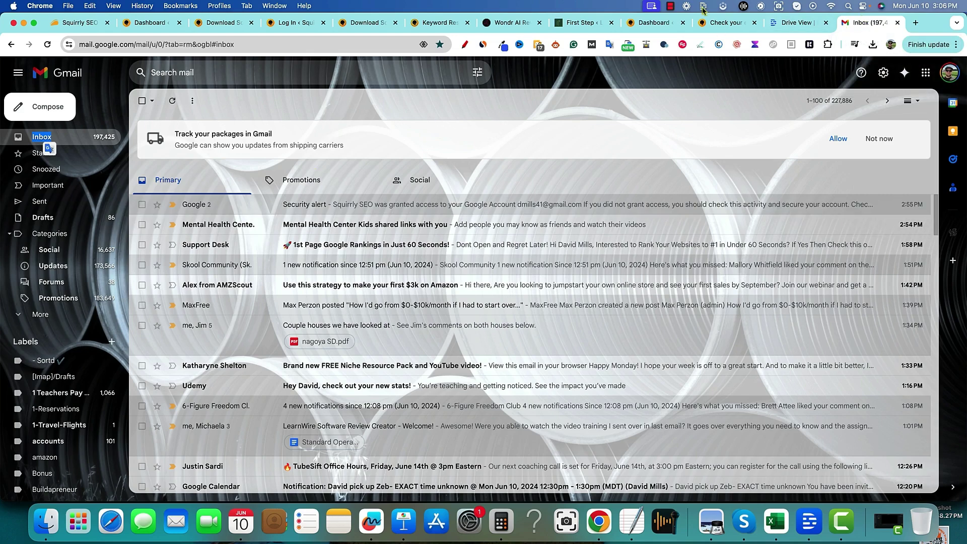
pyautogui.click(584, 23)
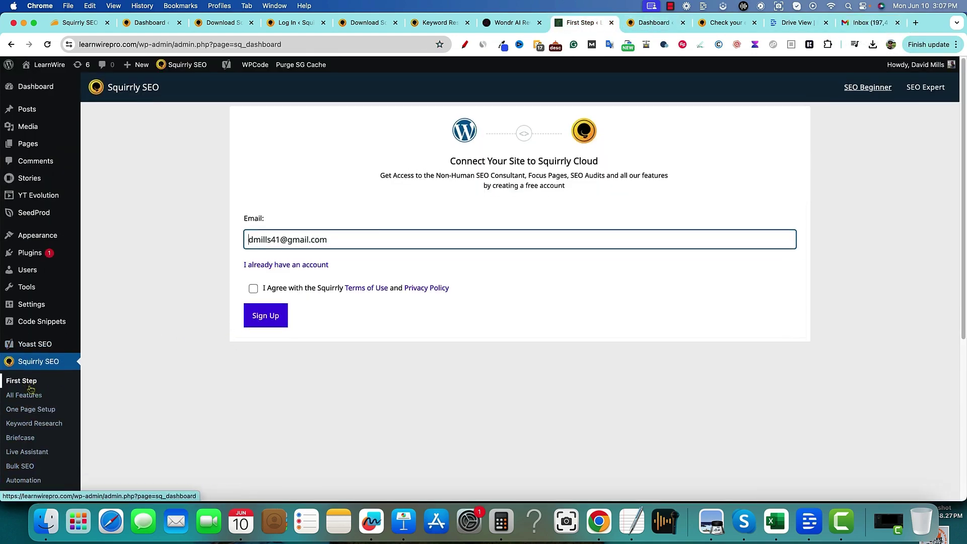
# Open the Squirrly SEO plugin's All Features page in the WordPress admin.
pyautogui.scroll(-3, 15, 450)
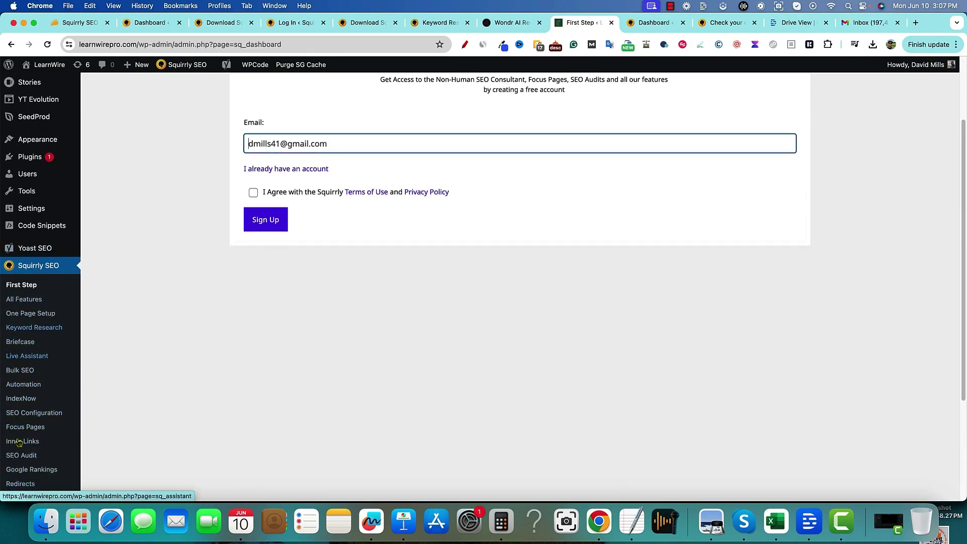
pyautogui.click(30, 313)
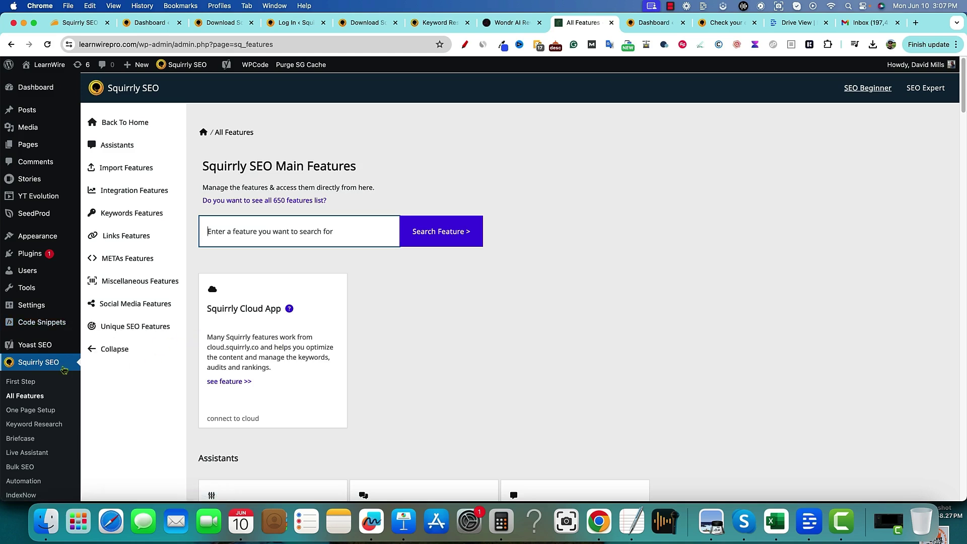
pyautogui.scroll(-1, 76, 375)
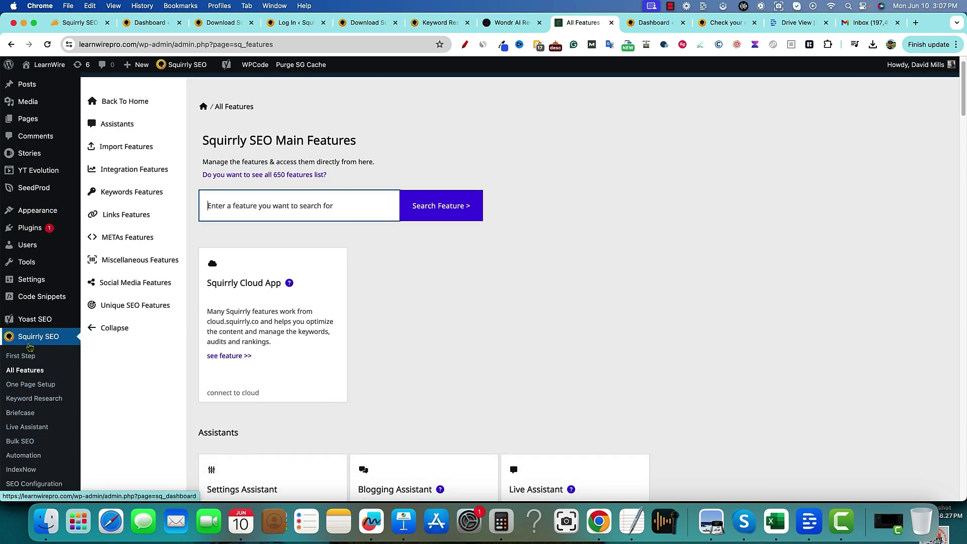
pyautogui.scroll(1, 100, 282)
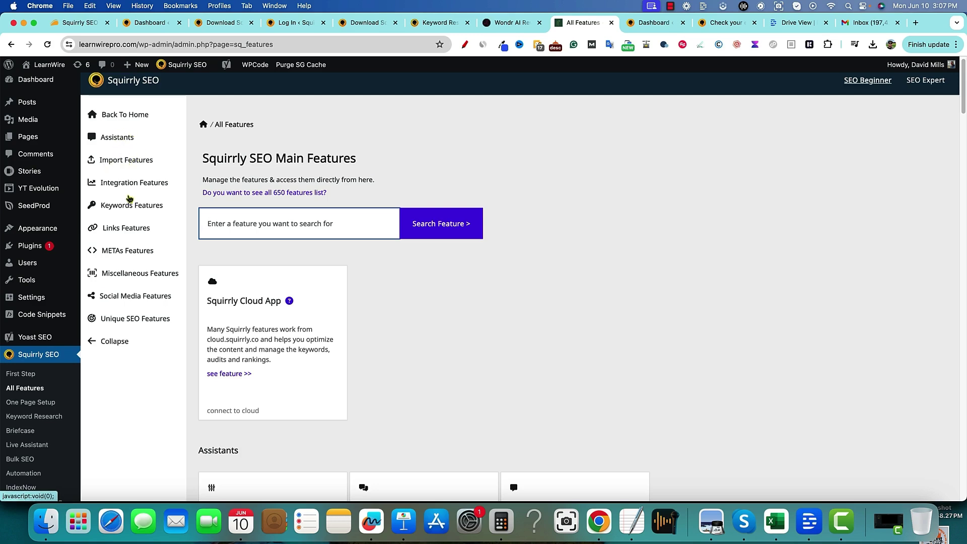
# Examine the plugin's Integration Features and Keywords Features on the All Features page.
pyautogui.click(138, 182)
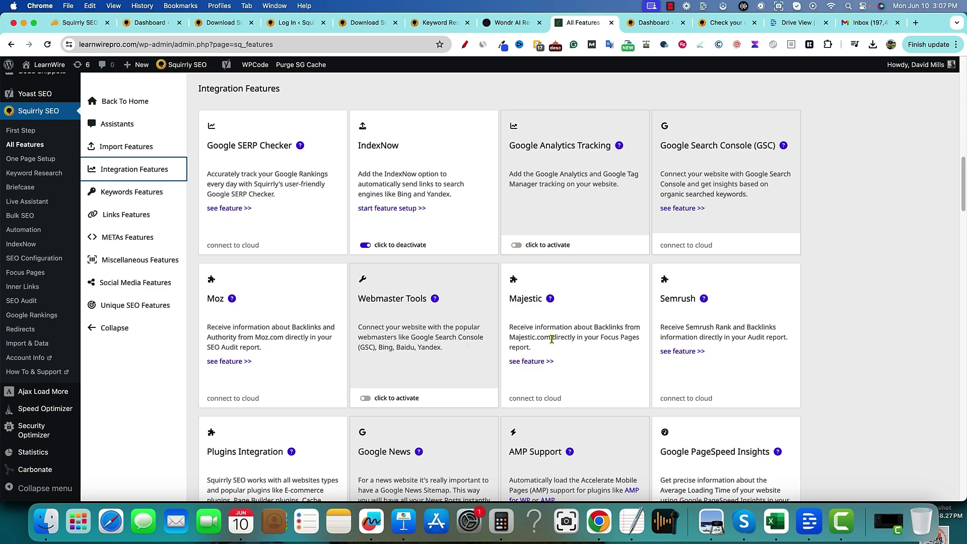
pyautogui.scroll(-5, 595, 347)
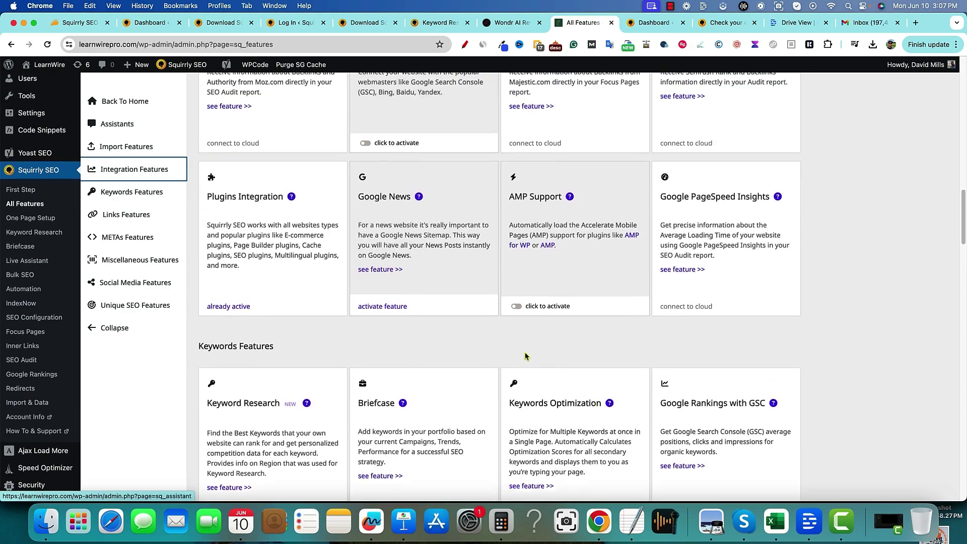
pyautogui.scroll(-2, 509, 378)
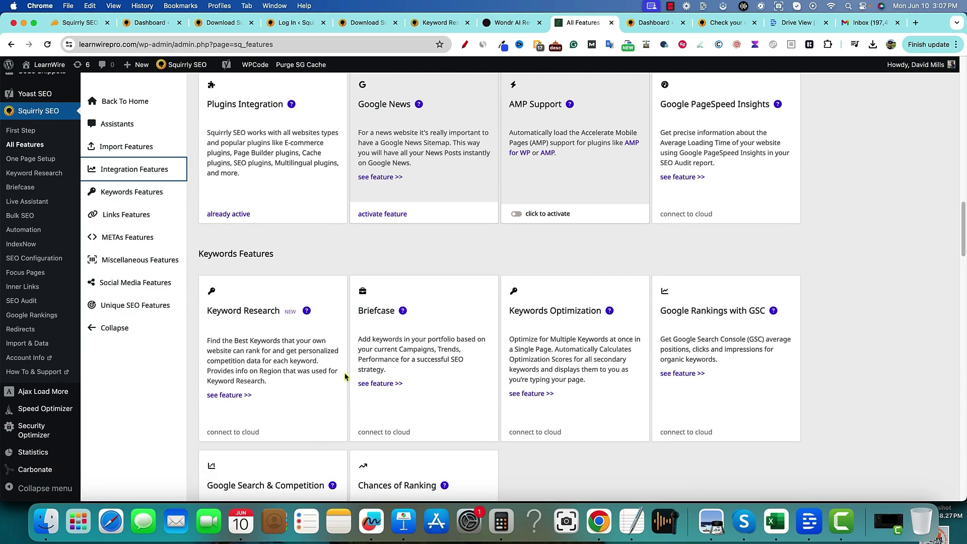
pyautogui.scroll(-4, 352, 376)
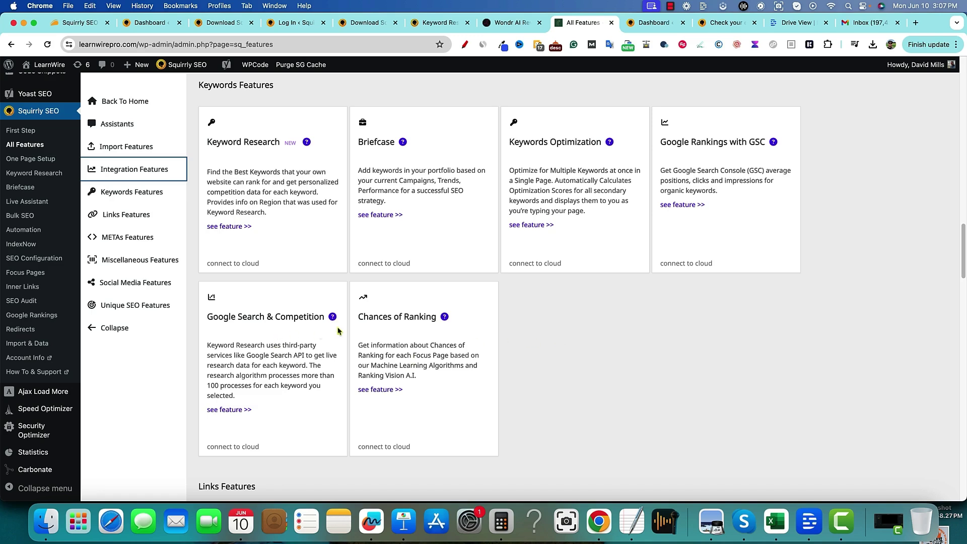
pyautogui.scroll(1, 417, 330)
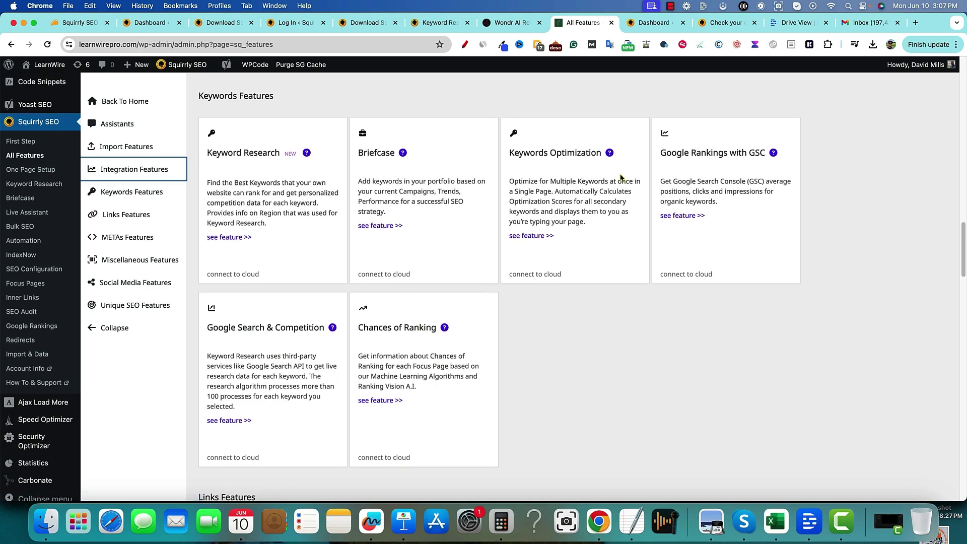
pyautogui.click(130, 196)
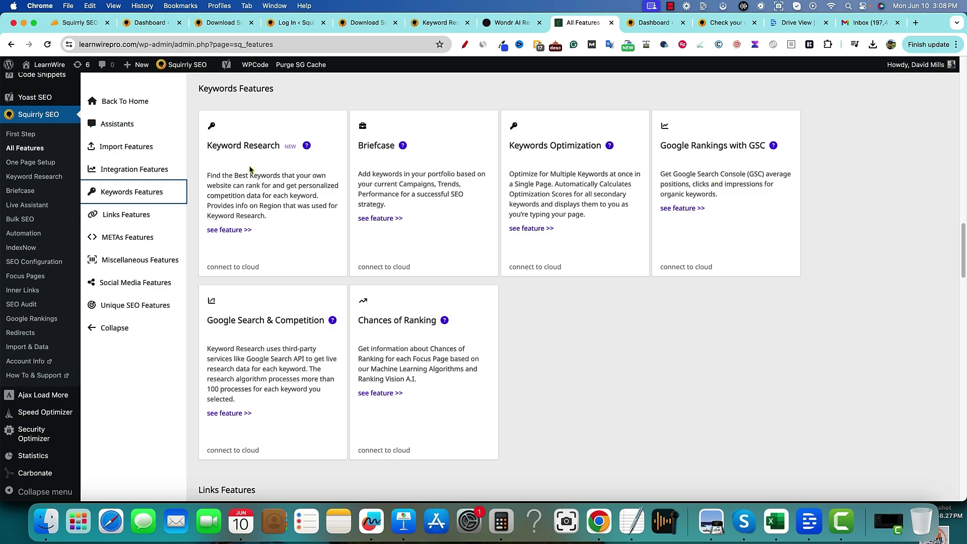
# Activate SEO Links and Frontend SEO Snippet, and view the Social Media Features.
pyautogui.click(125, 218)
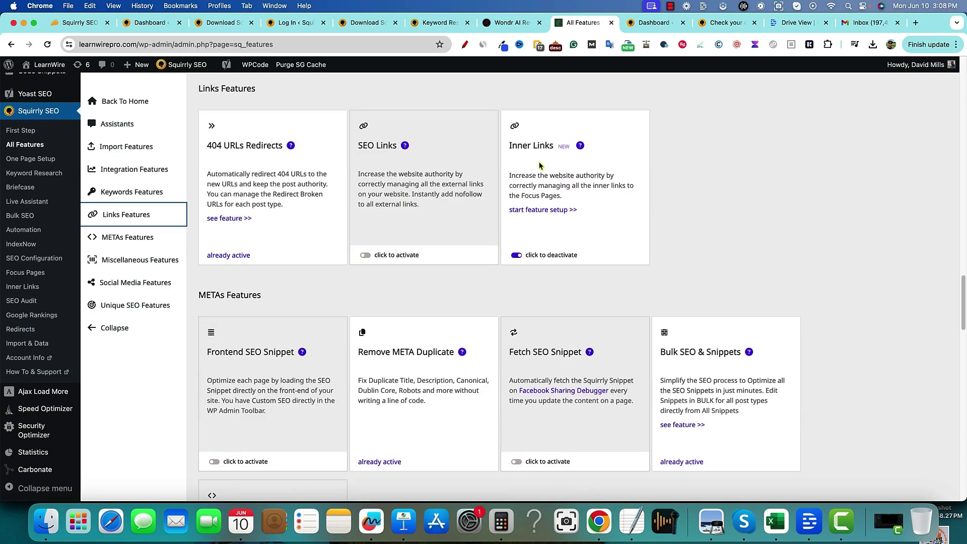
pyautogui.click(366, 255)
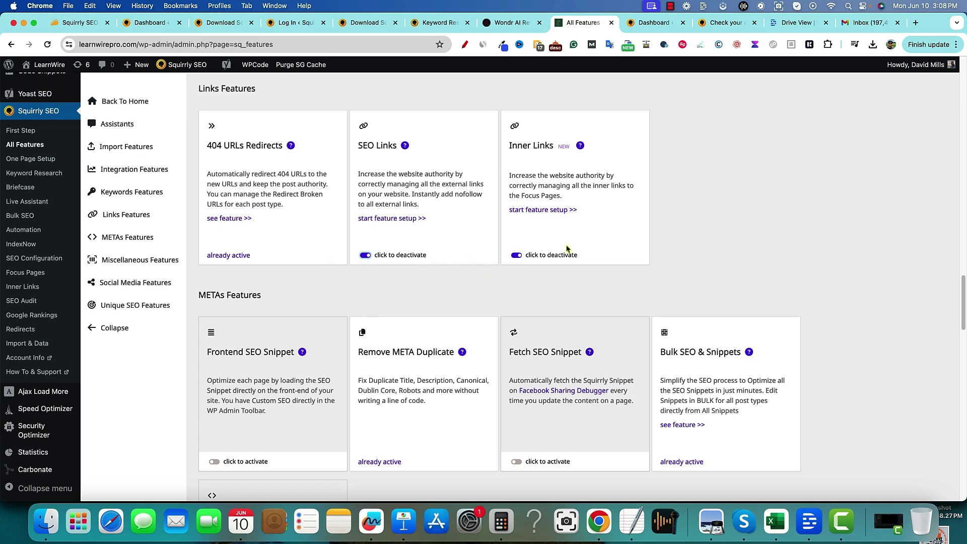
pyautogui.click(127, 238)
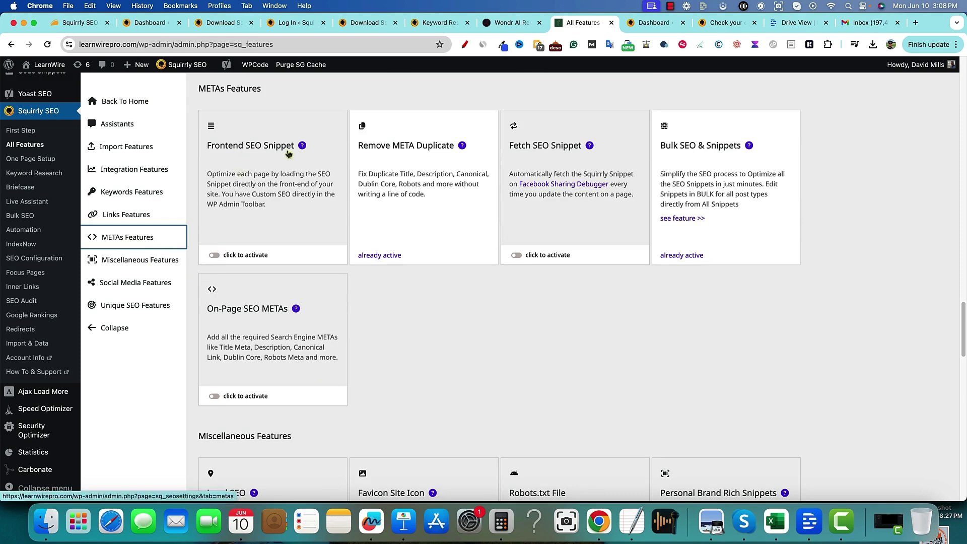
pyautogui.click(214, 254)
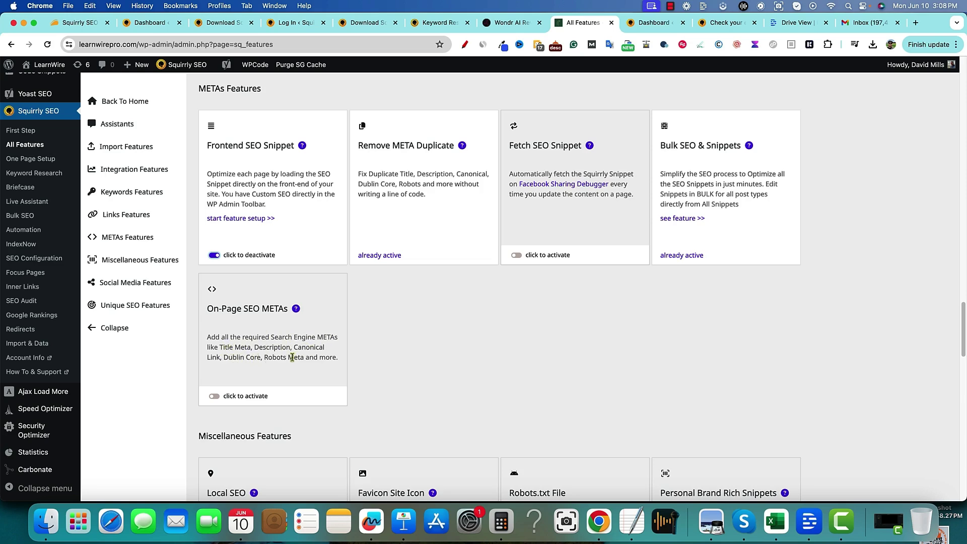
pyautogui.click(125, 284)
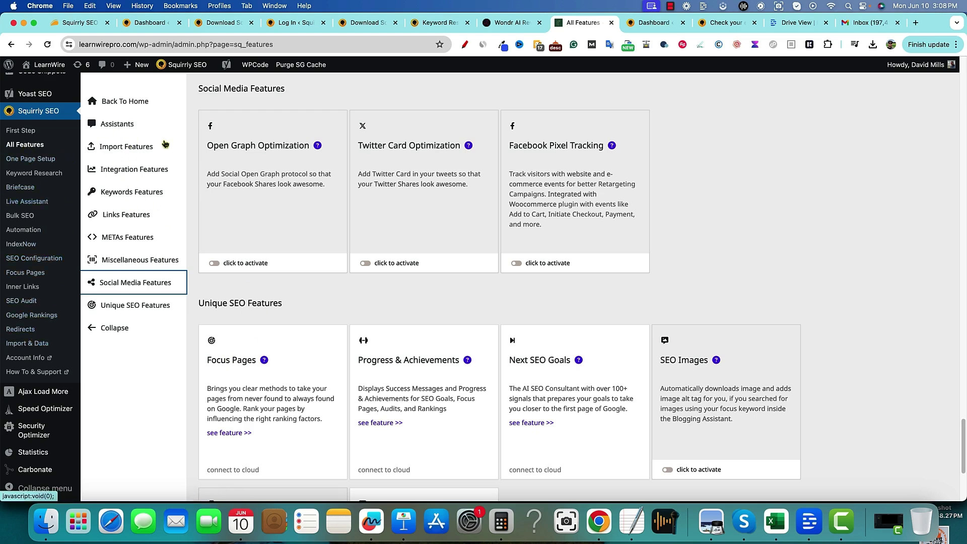
# Apply SEO Recommended Mode in the One Page Setup and review the SEO Automation options down to the end.
pyautogui.click(45, 159)
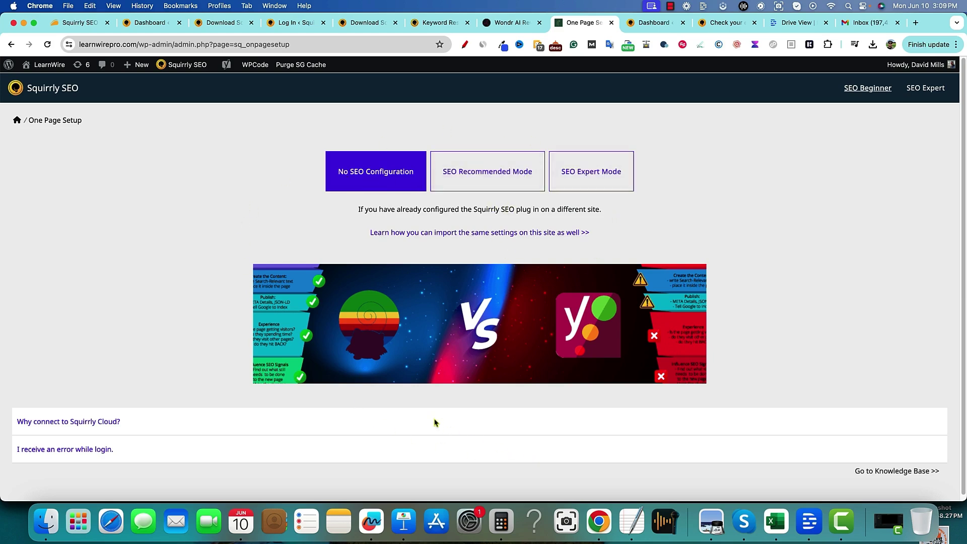
pyautogui.click(484, 172)
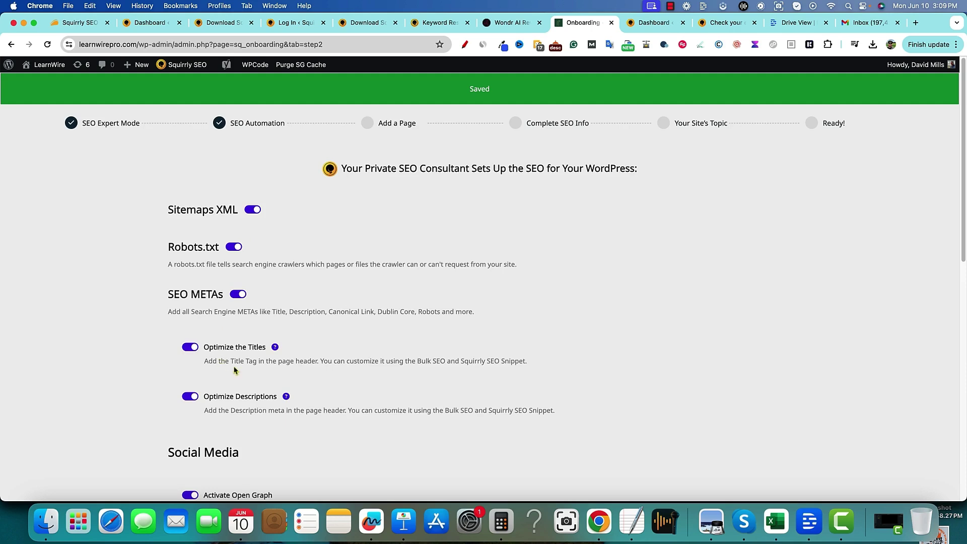
pyautogui.scroll(-15, 234, 371)
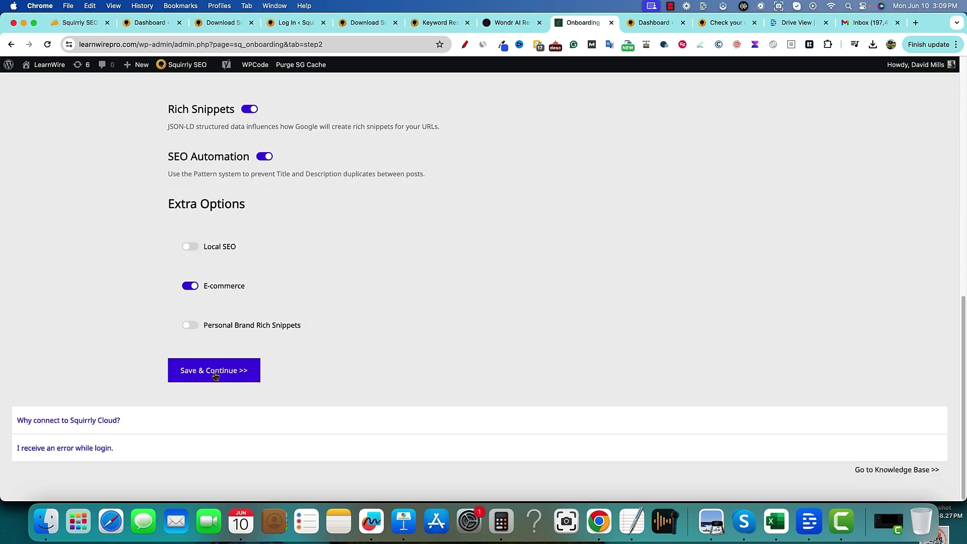
pyautogui.click(215, 372)
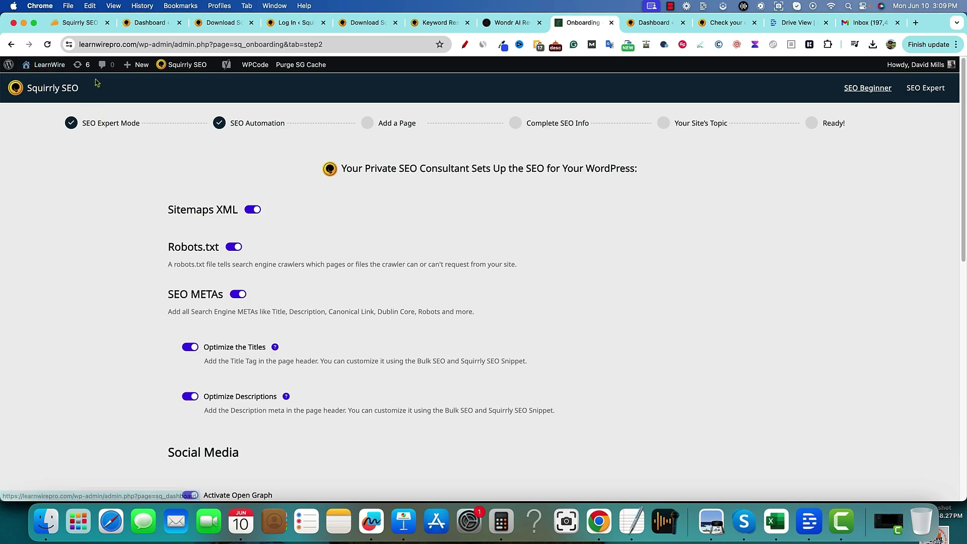
# Leave the onboarding, view the plugin's Keyword Research page, and return to All Features.
pyautogui.click(10, 44)
pyautogui.click(10, 44)
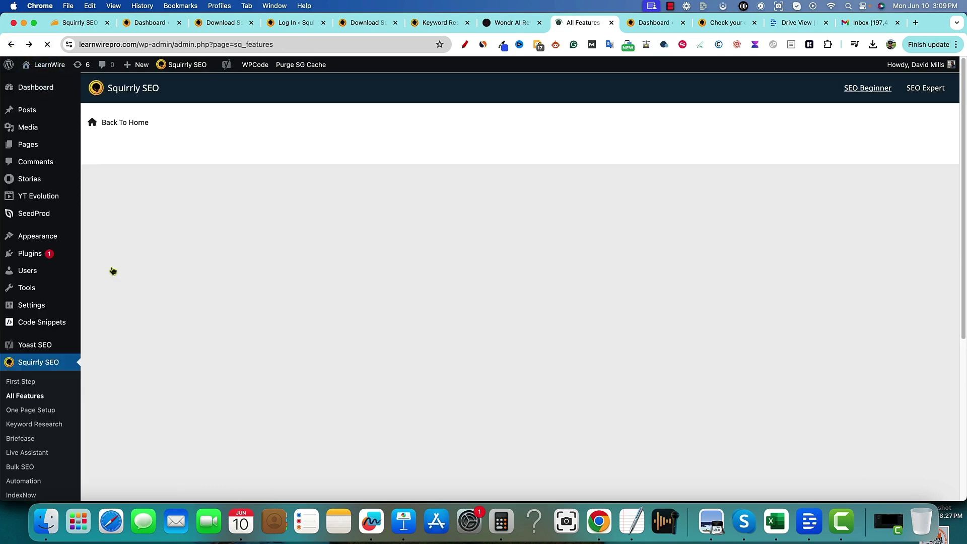
pyautogui.click(33, 424)
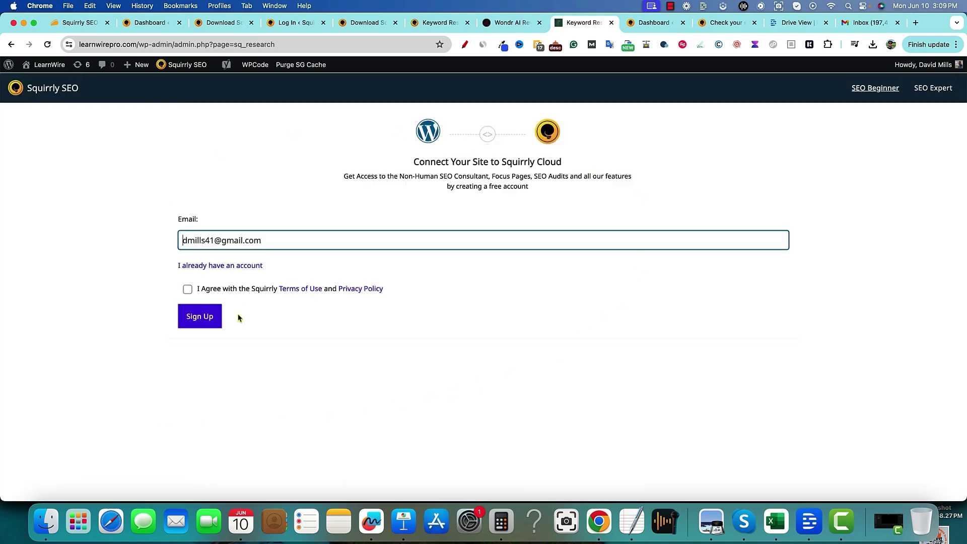
pyautogui.click(11, 44)
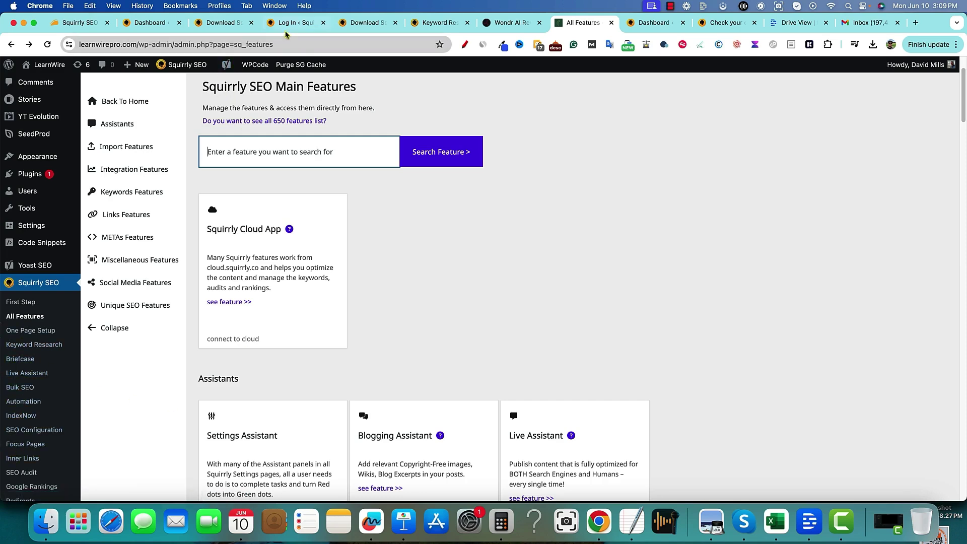
# Check the connected websites on the Squirrly cloud dashboard and return to the plugin's All Features page in WordPress.
pyautogui.click(224, 23)
pyautogui.click(147, 21)
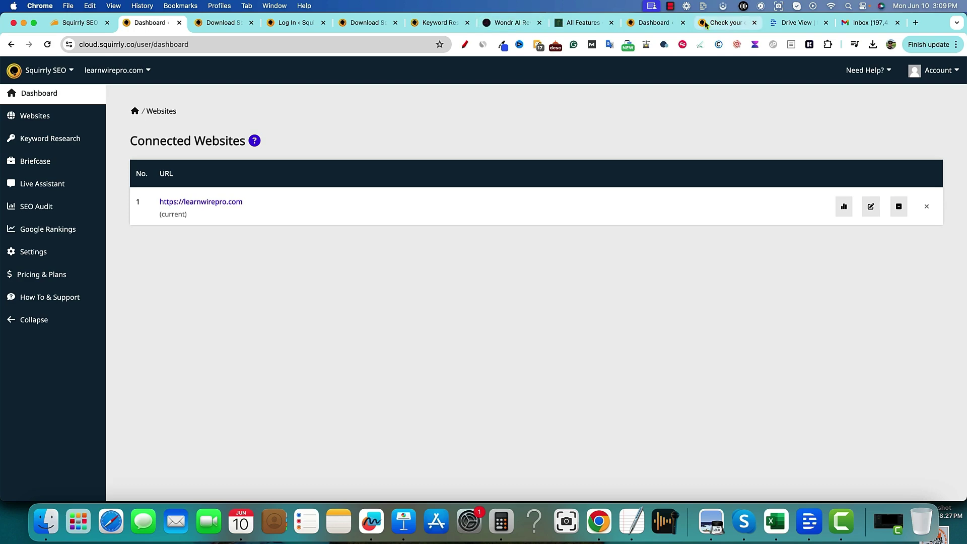
pyautogui.click(581, 22)
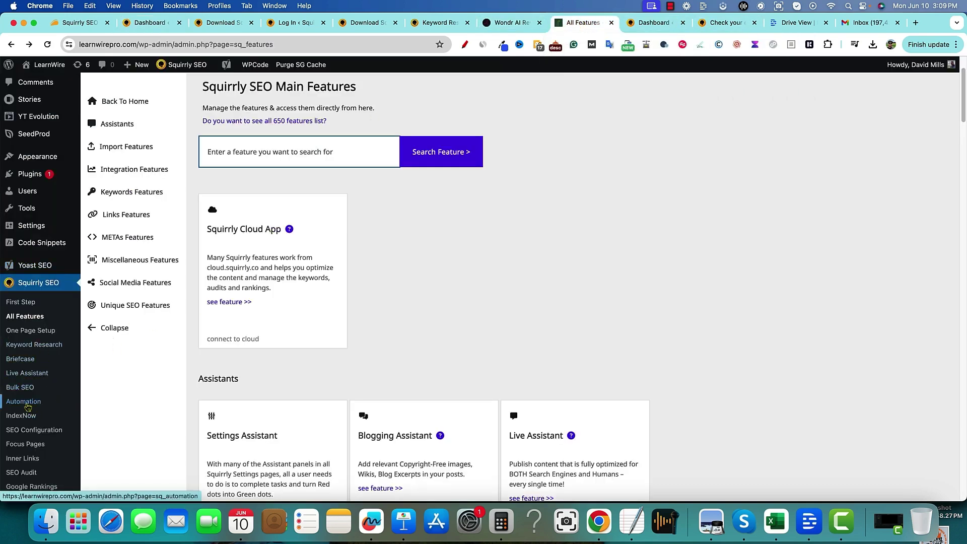
# Open the Briefcase, try to log in to Squirrly Cloud with the existing account, and check the Gmail inbox.
pyautogui.click(20, 359)
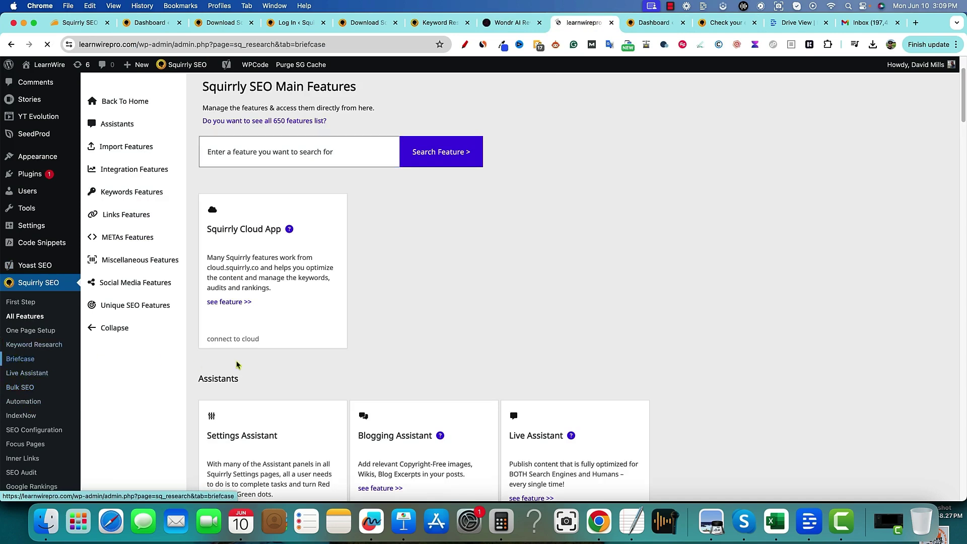
pyautogui.click(199, 264)
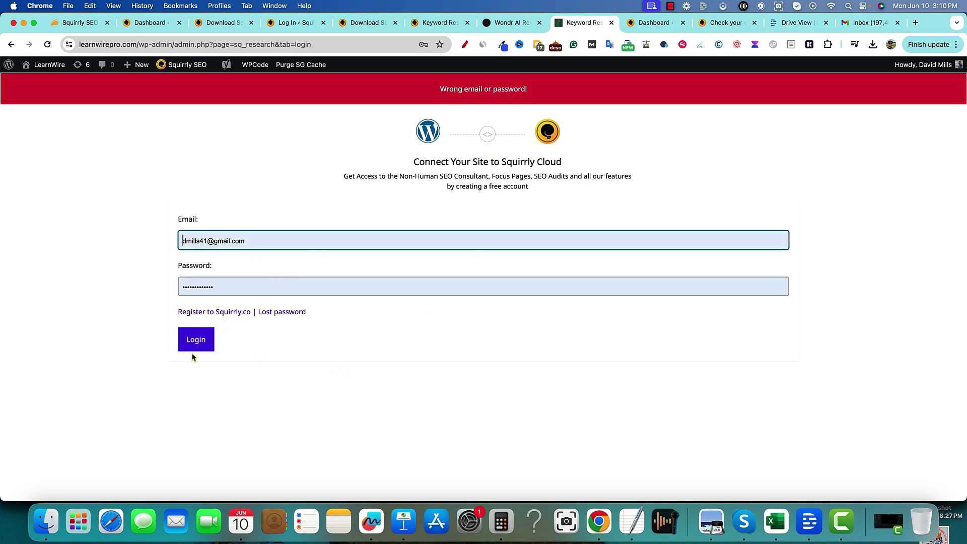
pyautogui.click(841, 25)
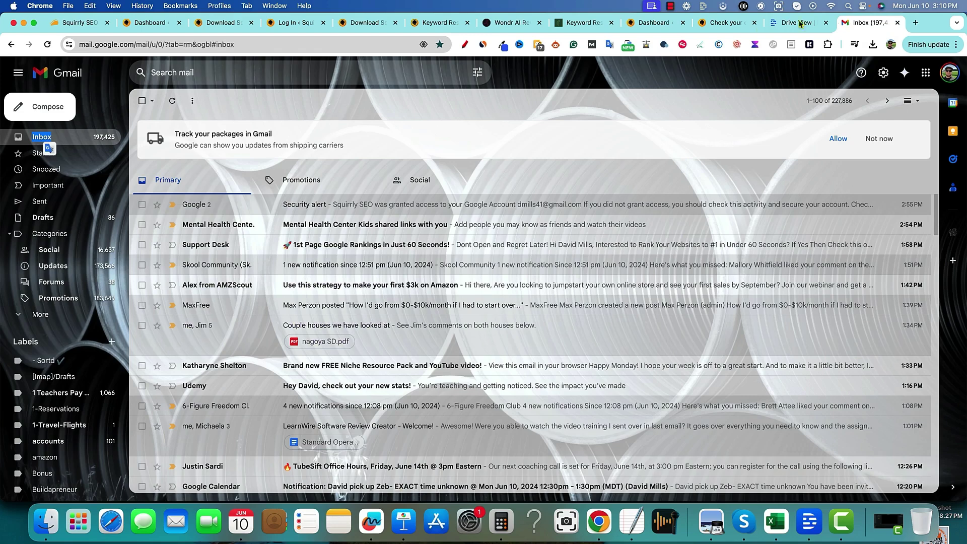
pyautogui.click(71, 142)
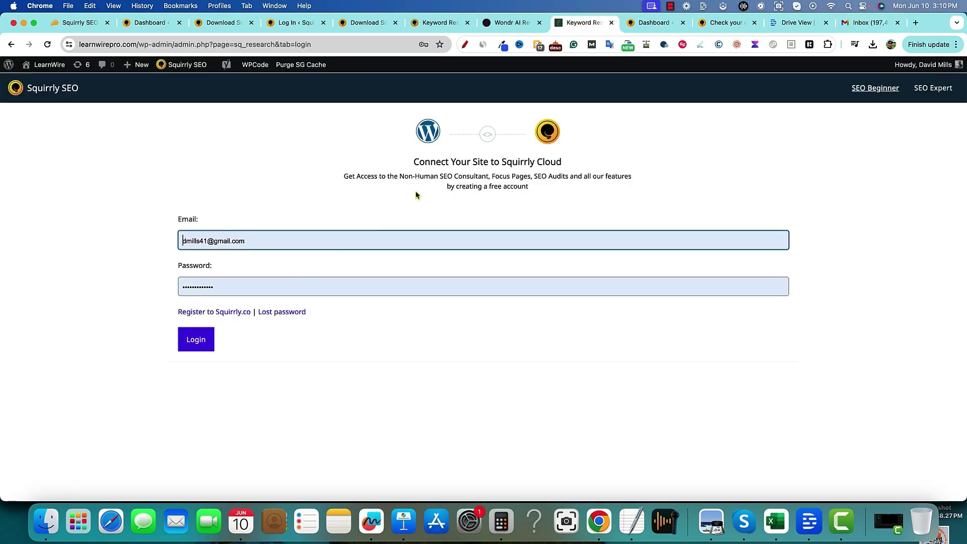
# Return to the plugin in WordPress, open Bulk SEO, and examine the post list and the tips at its end.
pyautogui.click(585, 22)
pyautogui.click(11, 45)
pyautogui.press('super+bracketright')
pyautogui.press('super+bracketright')
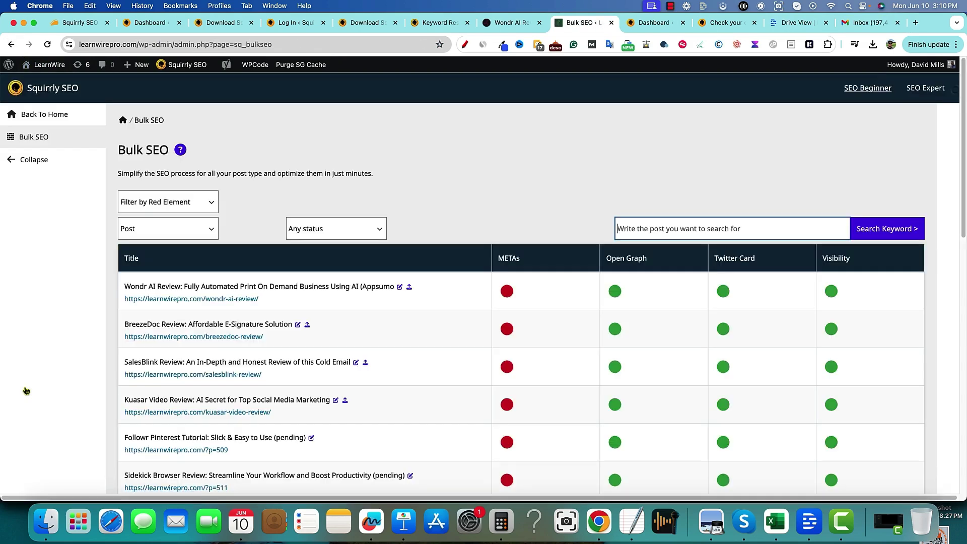
pyautogui.scroll(-2, 552, 366)
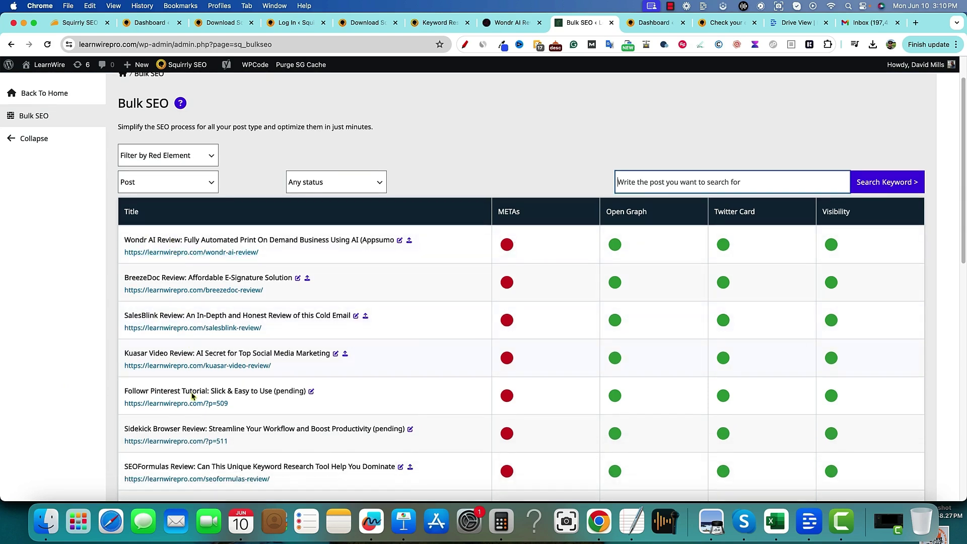
pyautogui.scroll(-1, 507, 244)
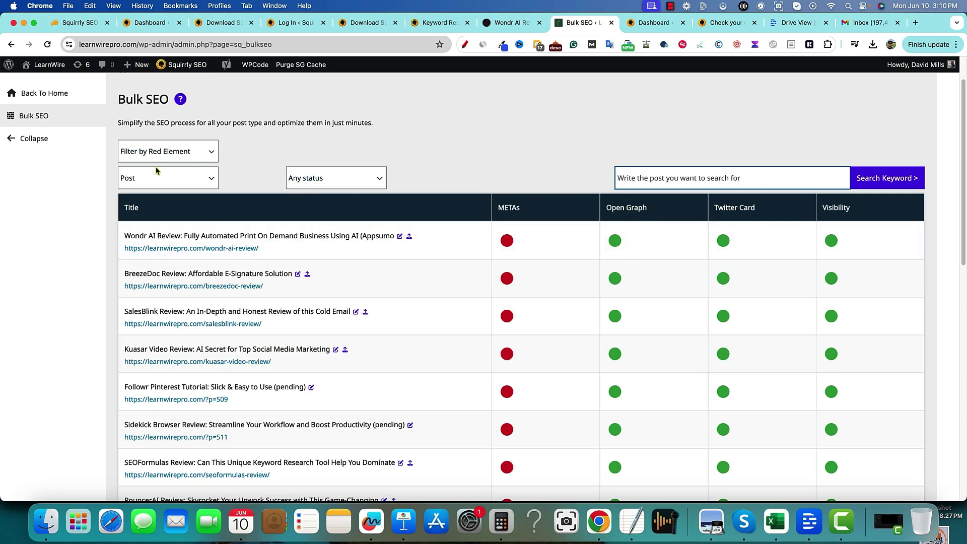
pyautogui.scroll(-10, 241, 315)
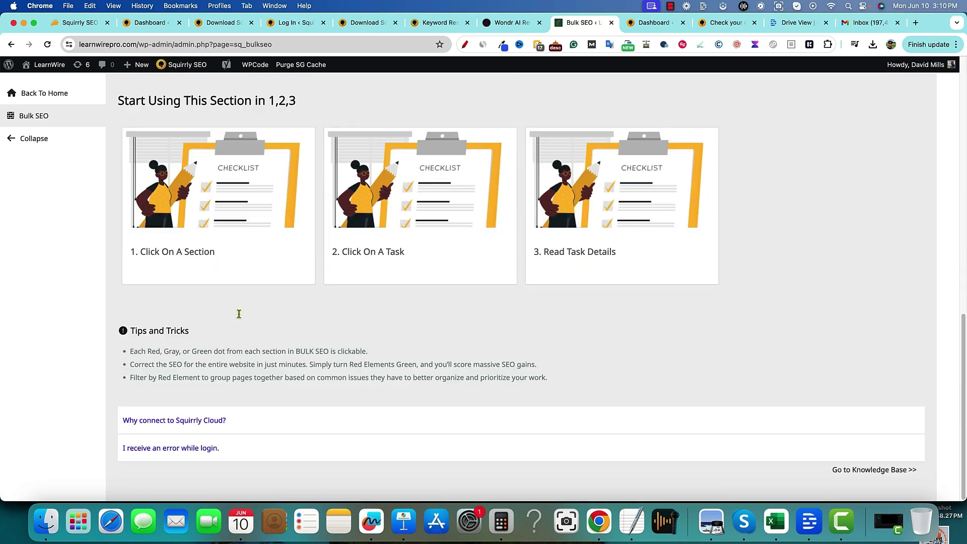
pyautogui.scroll(11, 240, 314)
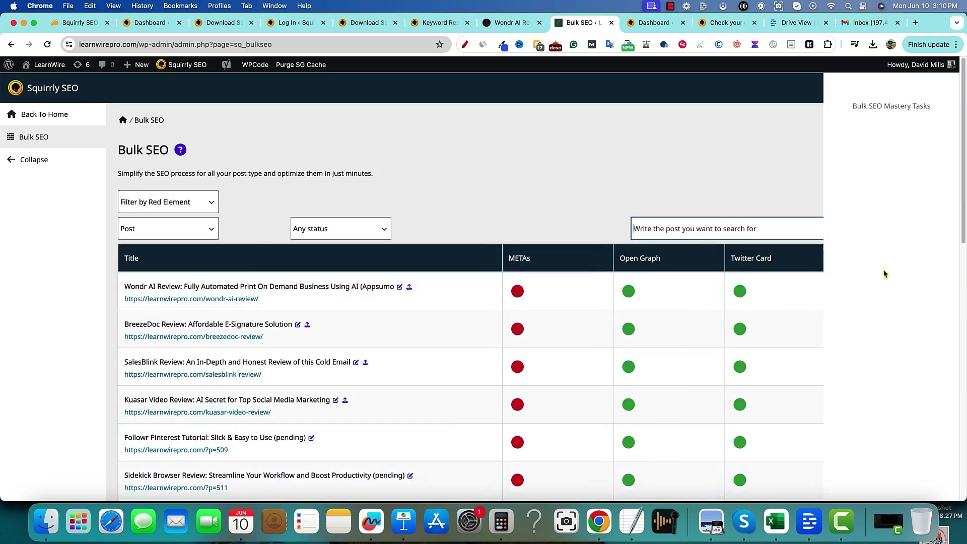
# View the post type and status choices in Bulk SEO, and filter the posts by the METAs red element.
pyautogui.click(208, 228)
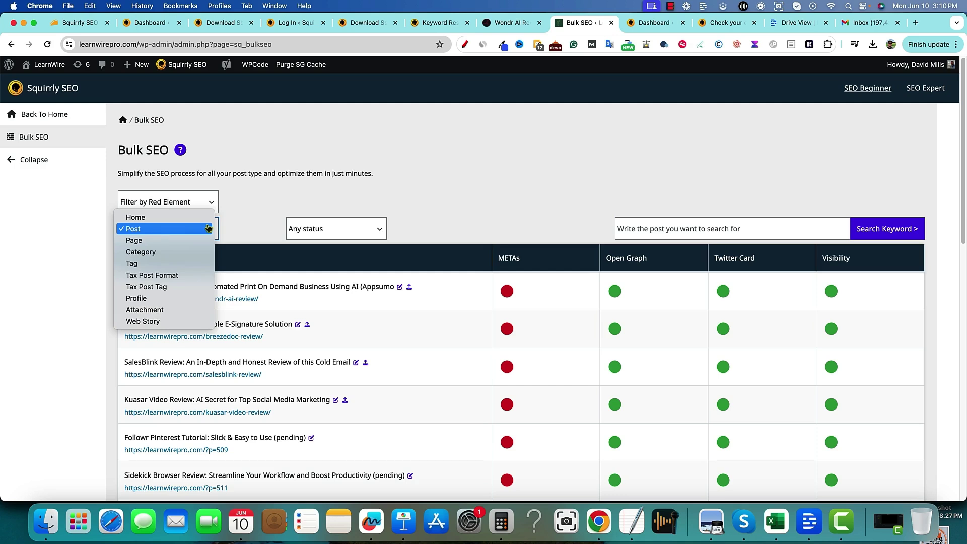
pyautogui.click(208, 228)
pyautogui.click(351, 228)
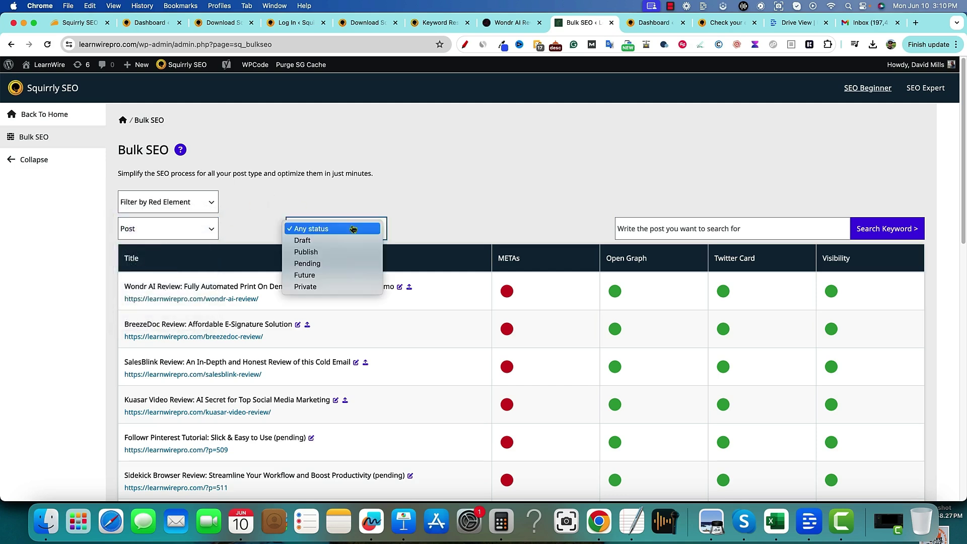
pyautogui.click(352, 229)
pyautogui.click(193, 204)
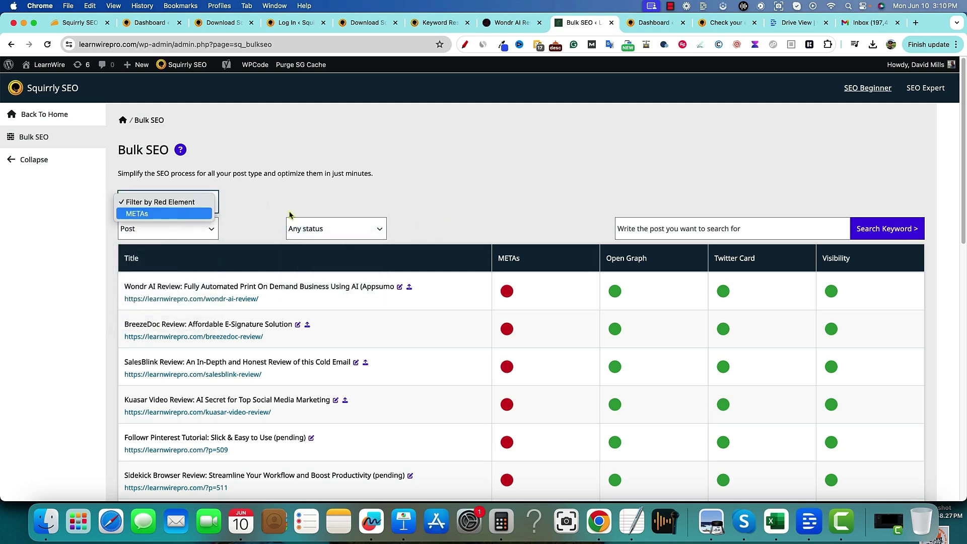
pyautogui.click(137, 214)
# Open the METAs details of the Wondr AI Review post and view its Meta Tags, Rich Snippets, Open Graph, Twitter Card and Visibility settings.
pyautogui.click(505, 184)
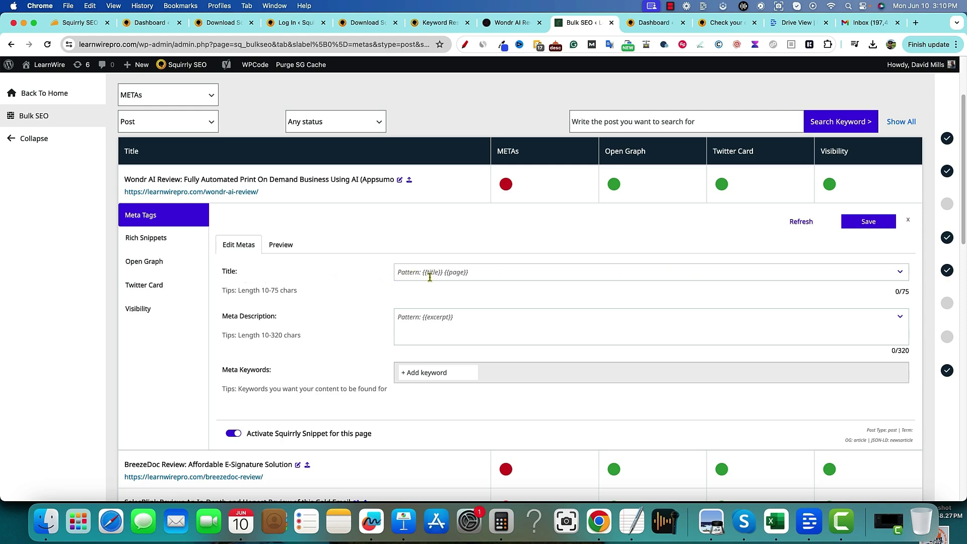
pyautogui.click(443, 320)
pyautogui.click(458, 309)
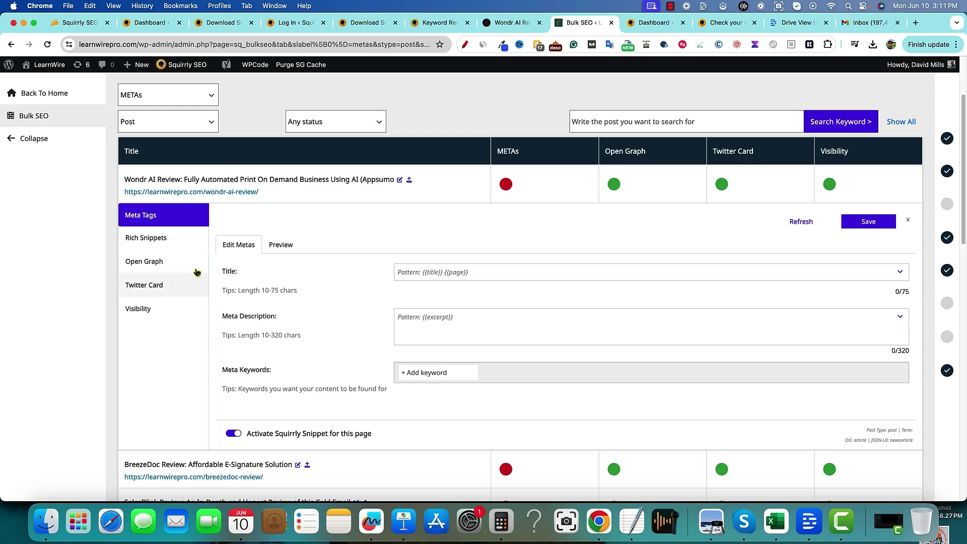
pyautogui.click(147, 238)
pyautogui.click(152, 261)
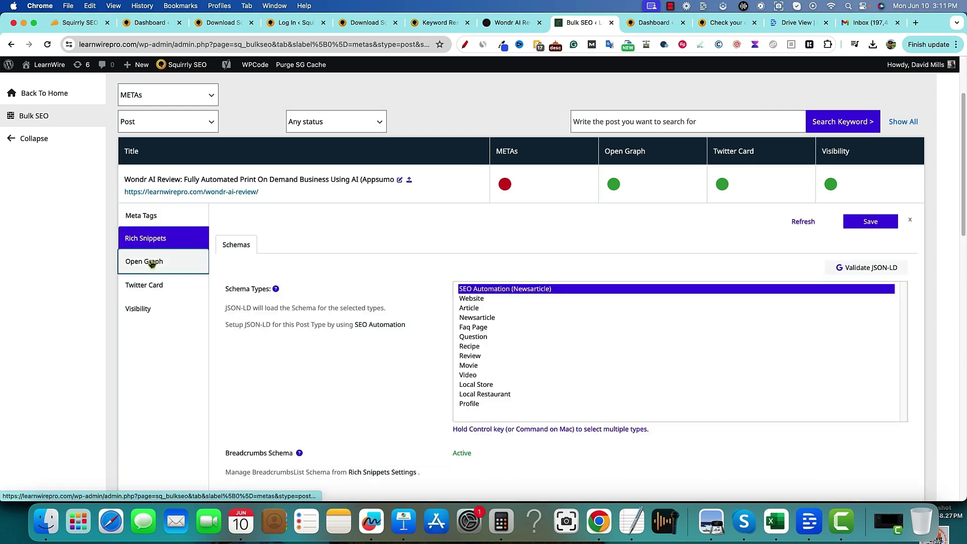
pyautogui.click(144, 285)
pyautogui.click(138, 308)
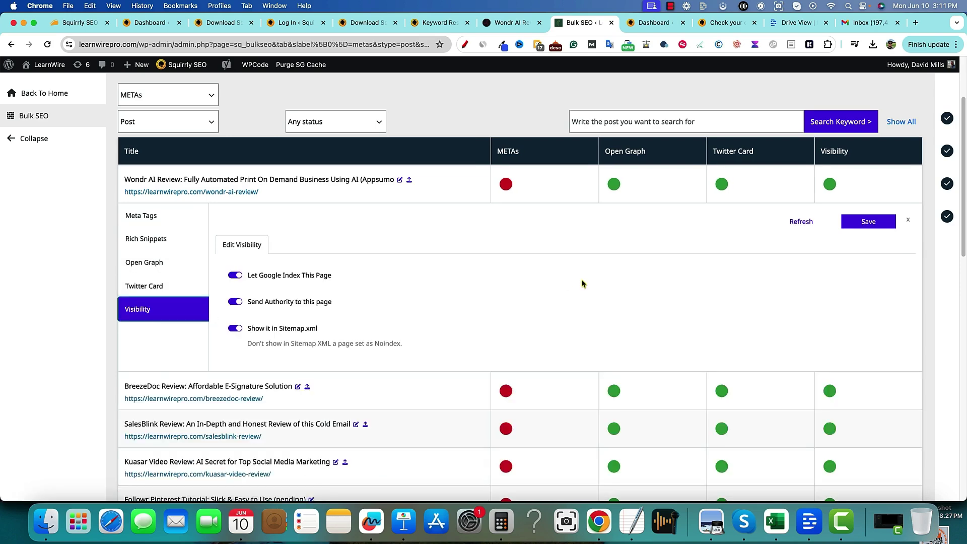
# Collapse the Squirrly side navigation in Bulk SEO and return to the All Features page.
pyautogui.scroll(3, 554, 277)
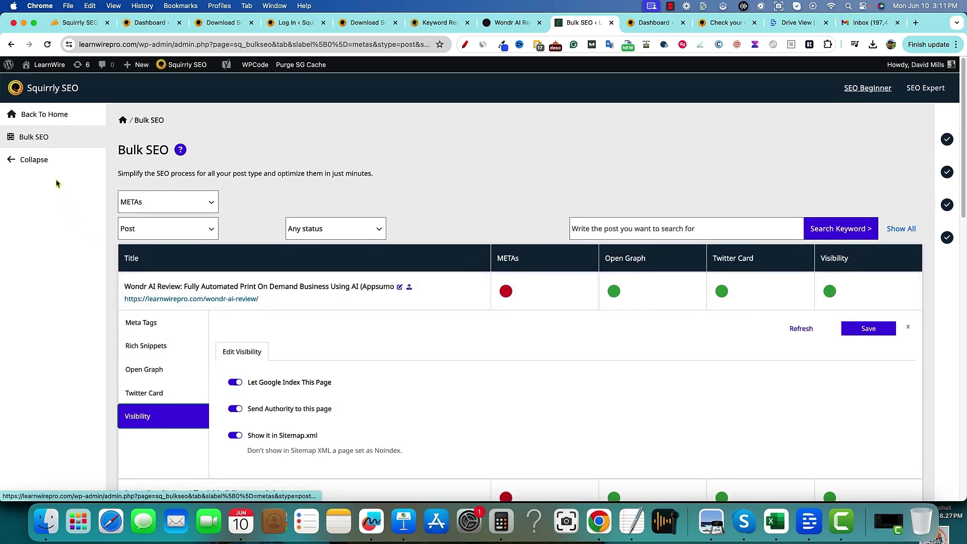
pyautogui.click(31, 157)
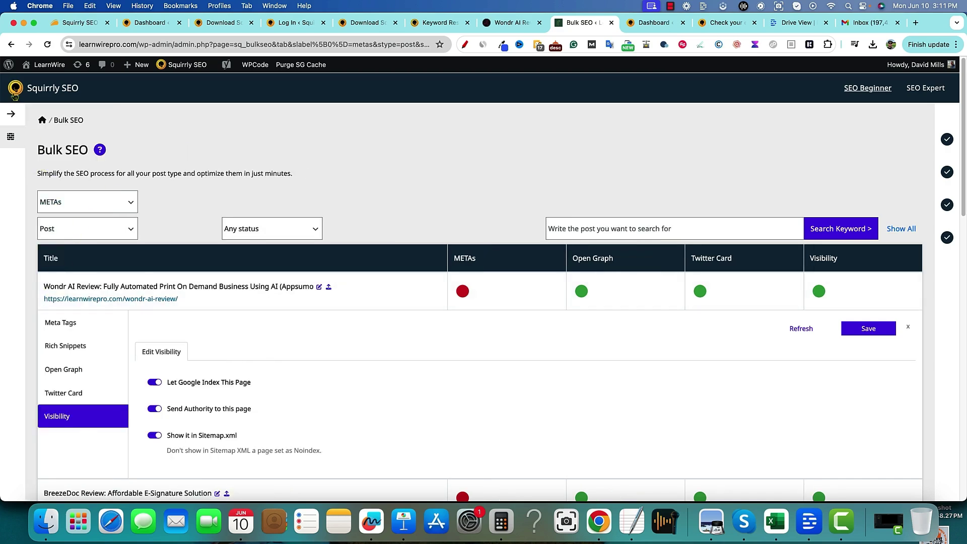
pyautogui.click(11, 45)
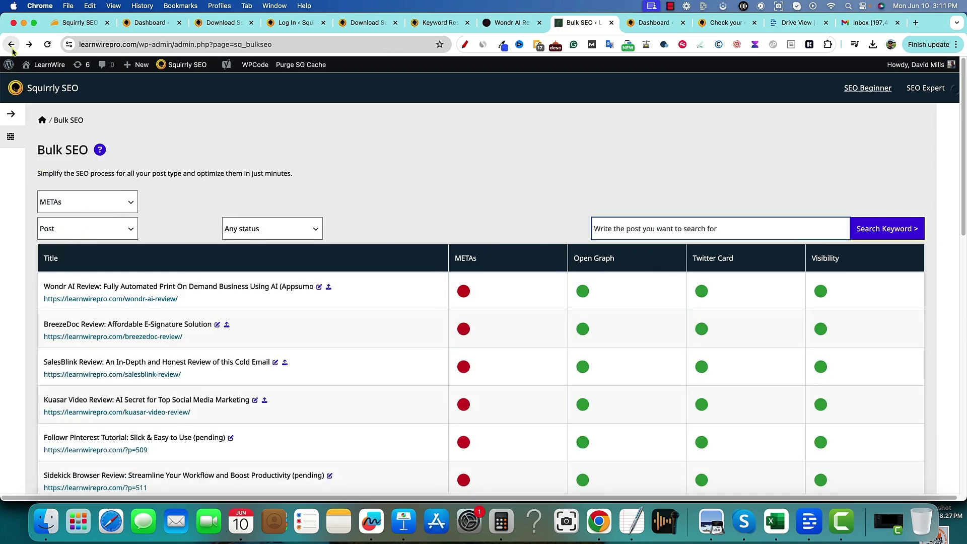
pyautogui.click(11, 45)
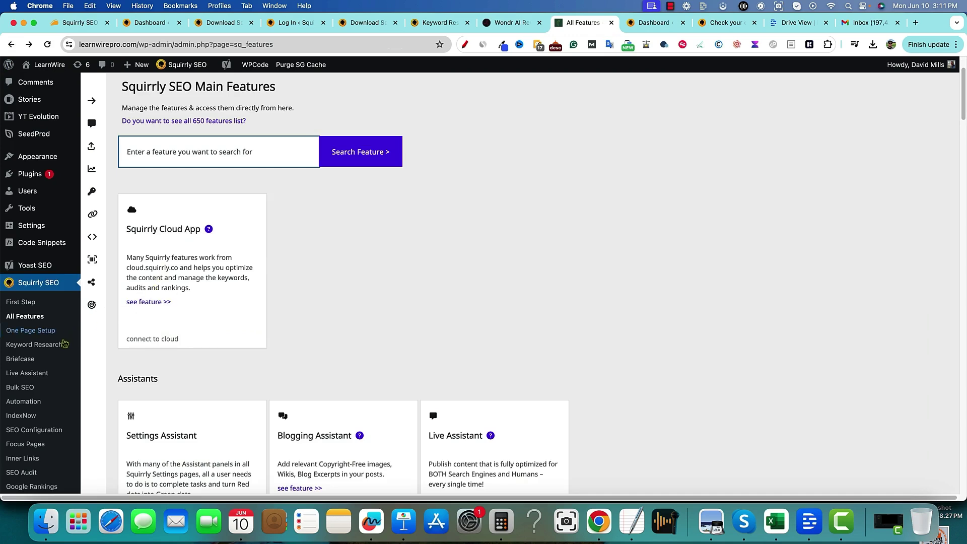
# View the plugin's Automation page and the IndexNow URL submission page, returning to All Features after each.
pyautogui.scroll(-1, 64, 343)
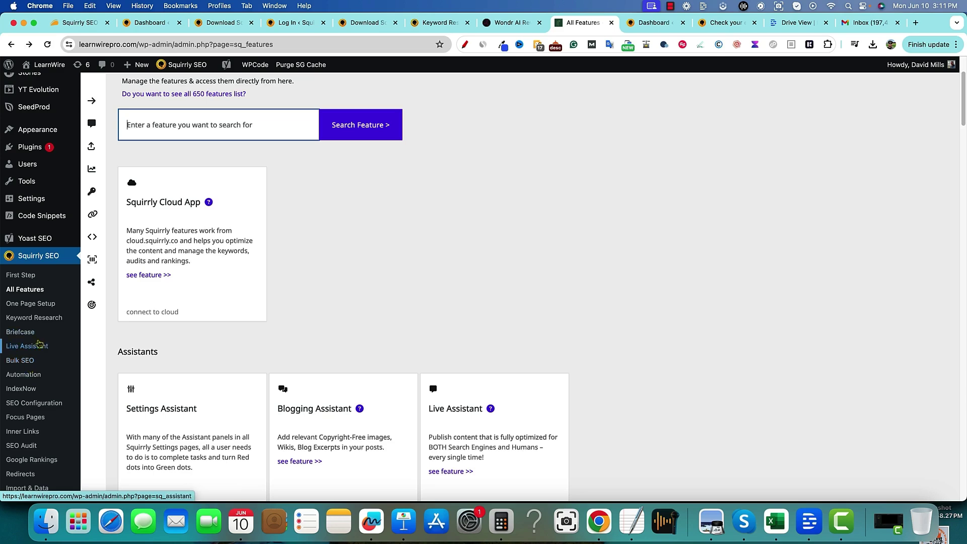
pyautogui.scroll(-1, 42, 384)
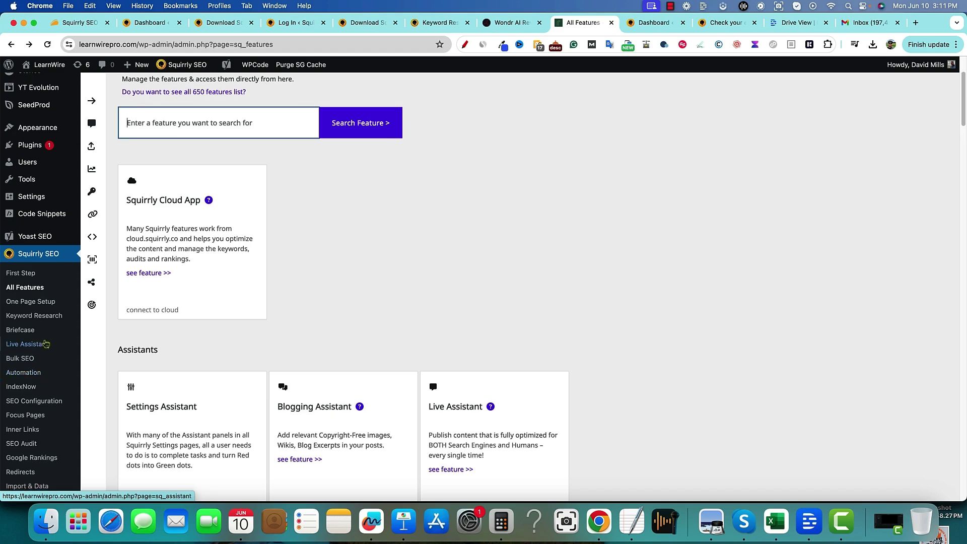
pyautogui.click(34, 380)
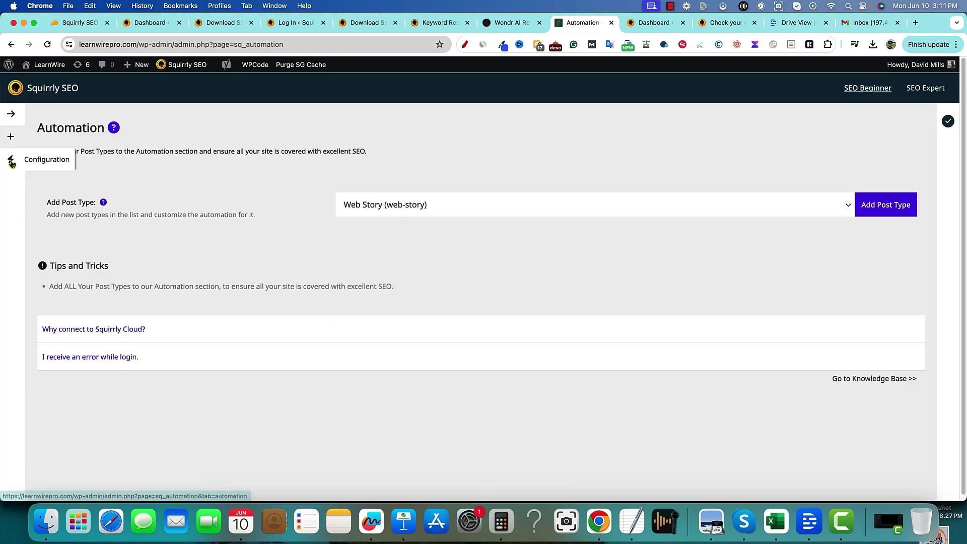
pyautogui.click(11, 44)
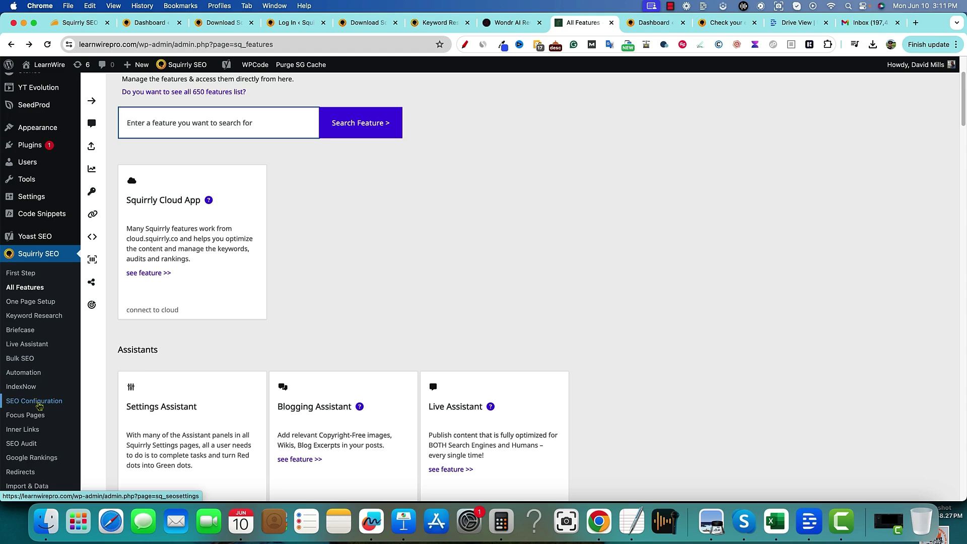
pyautogui.click(22, 386)
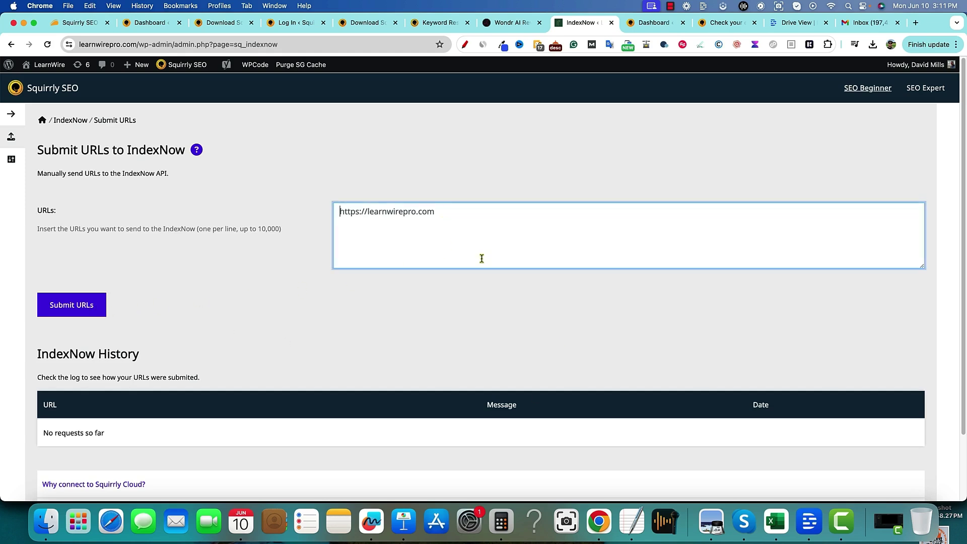
pyautogui.click(11, 45)
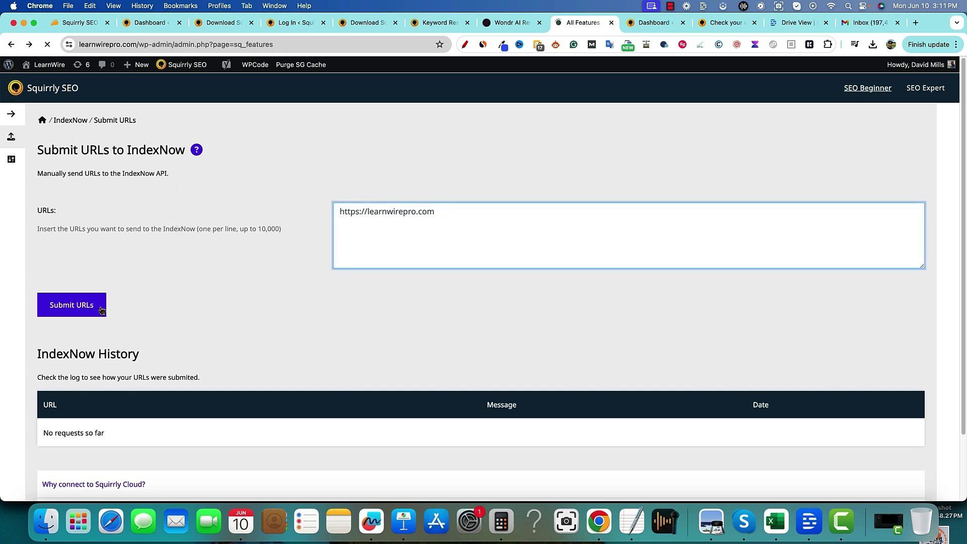
# Review the Tweaks And Sitemap settings in SEO Configuration and return to All Features.
pyautogui.click(38, 401)
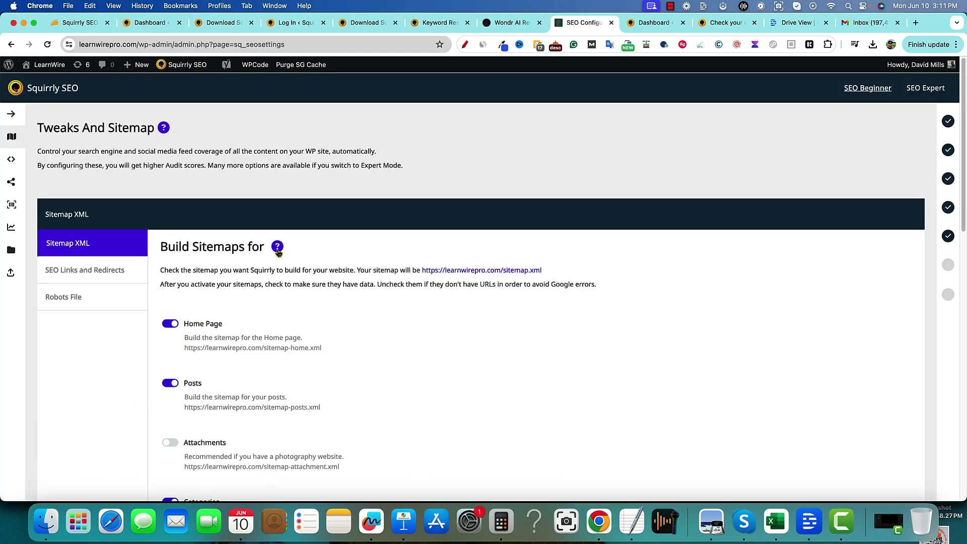
pyautogui.scroll(-15, 225, 349)
pyautogui.scroll(15, 233, 385)
pyautogui.click(11, 44)
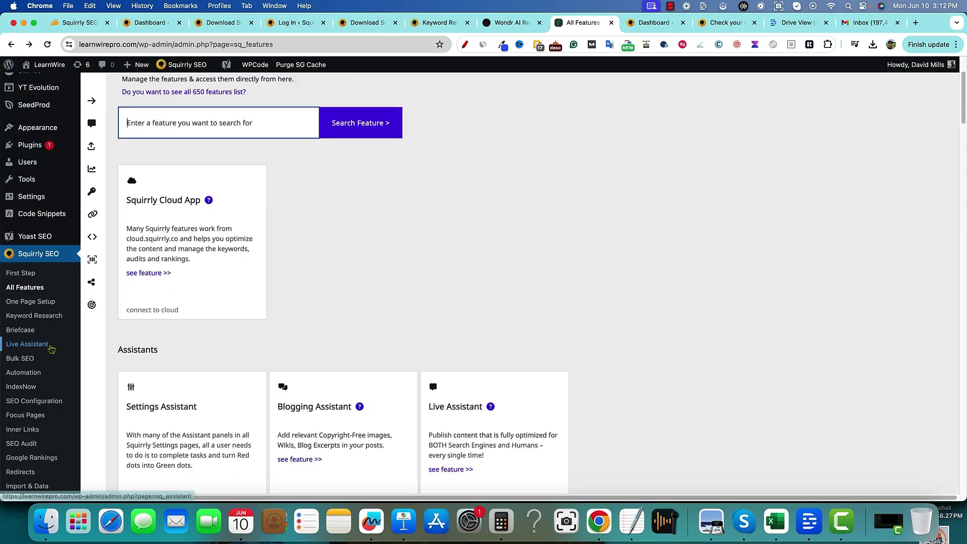
# View the plugin's Focus Pages section and return to All Features.
pyautogui.scroll(-1, 31, 428)
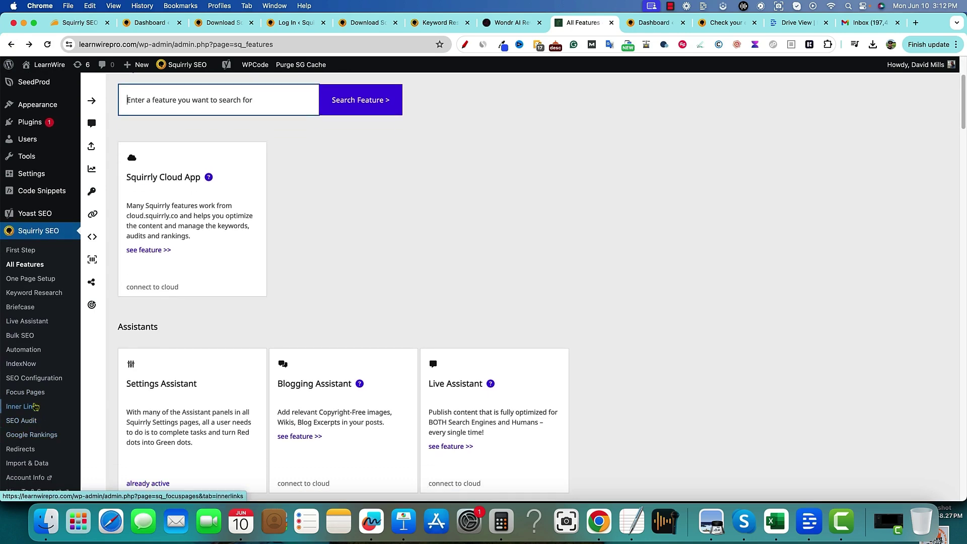
pyautogui.click(33, 395)
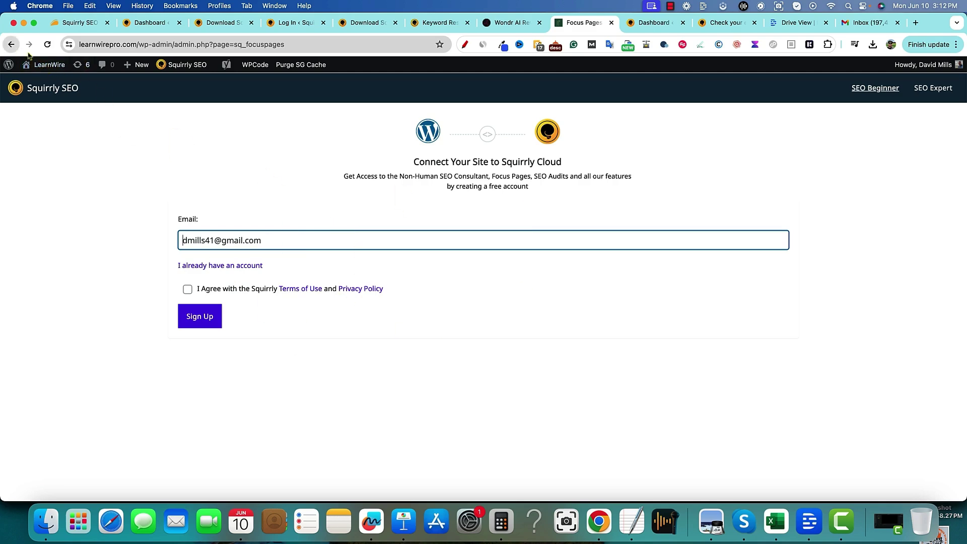
pyautogui.click(11, 44)
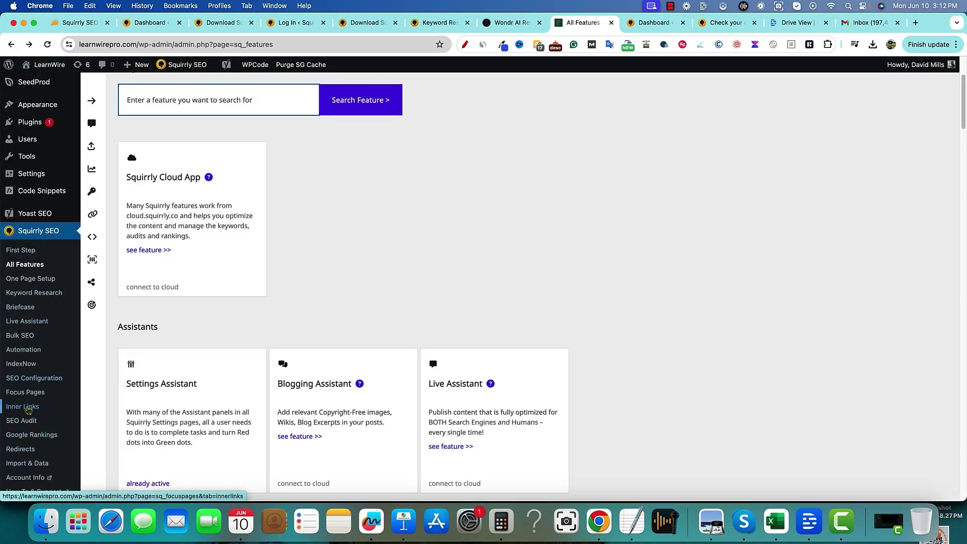
# Open Inner Links, view the Add New Inner Link form and the suggested inner links, and close both dialogs.
pyautogui.click(27, 407)
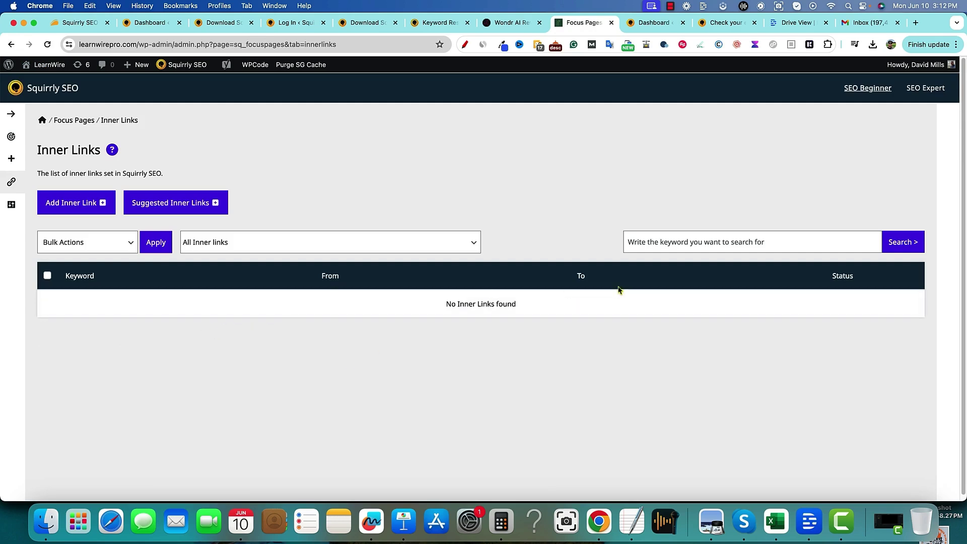
pyautogui.click(89, 208)
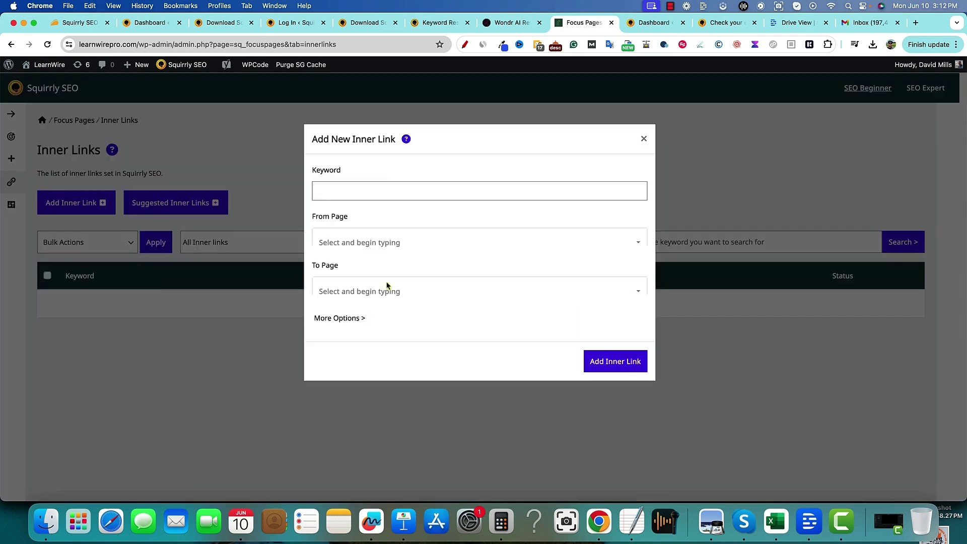
pyautogui.click(643, 139)
pyautogui.click(216, 207)
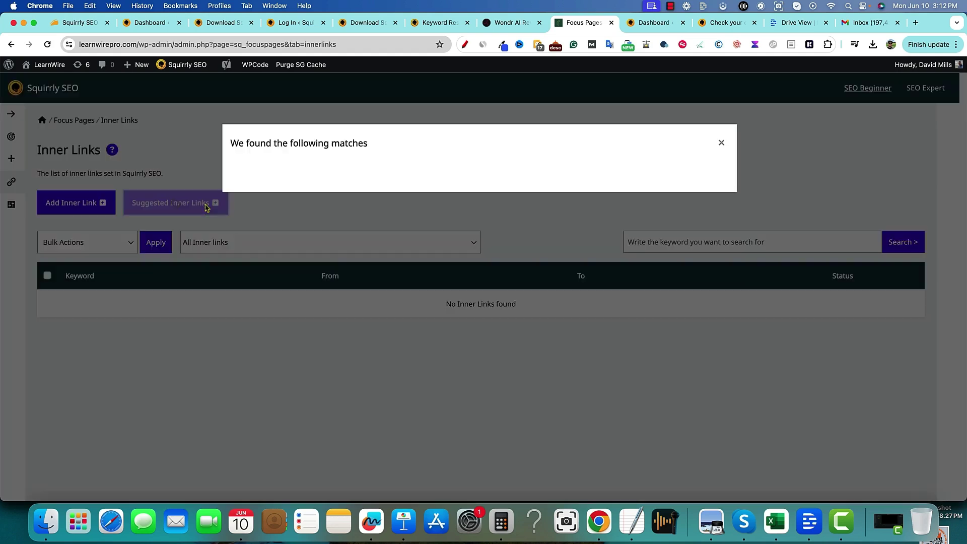
pyautogui.press('Escape')
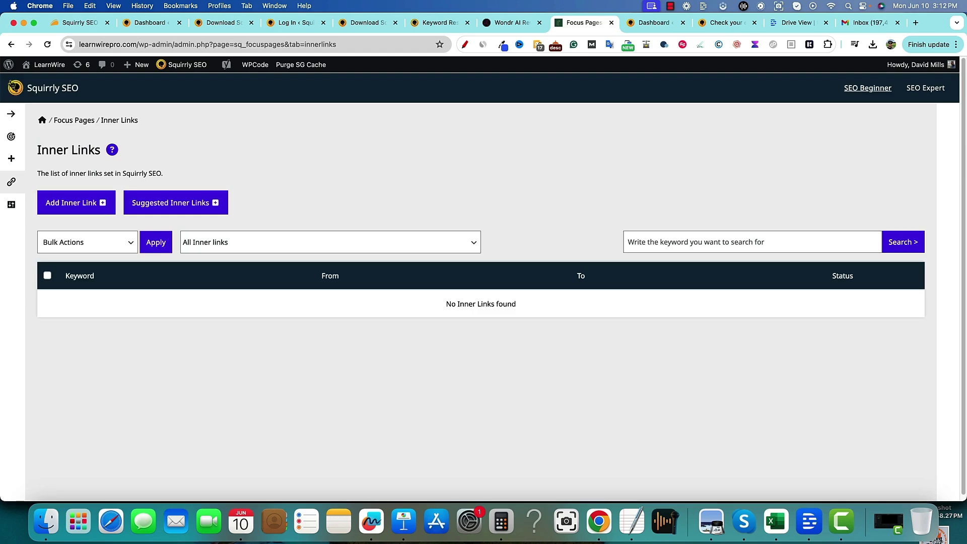
# Return to All Features, view the plugin's Google Rankings page, and go back to All Features.
pyautogui.click(11, 45)
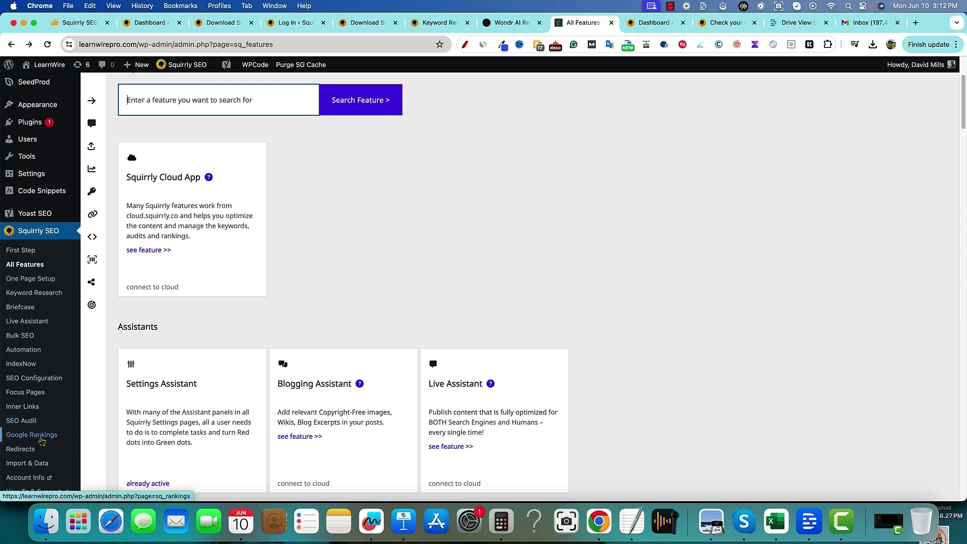
pyautogui.click(41, 441)
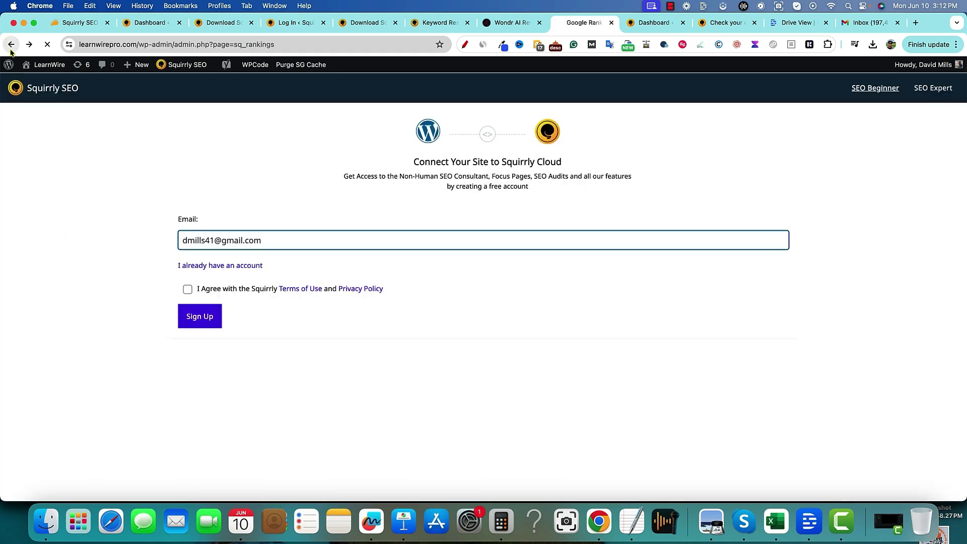
pyautogui.click(11, 45)
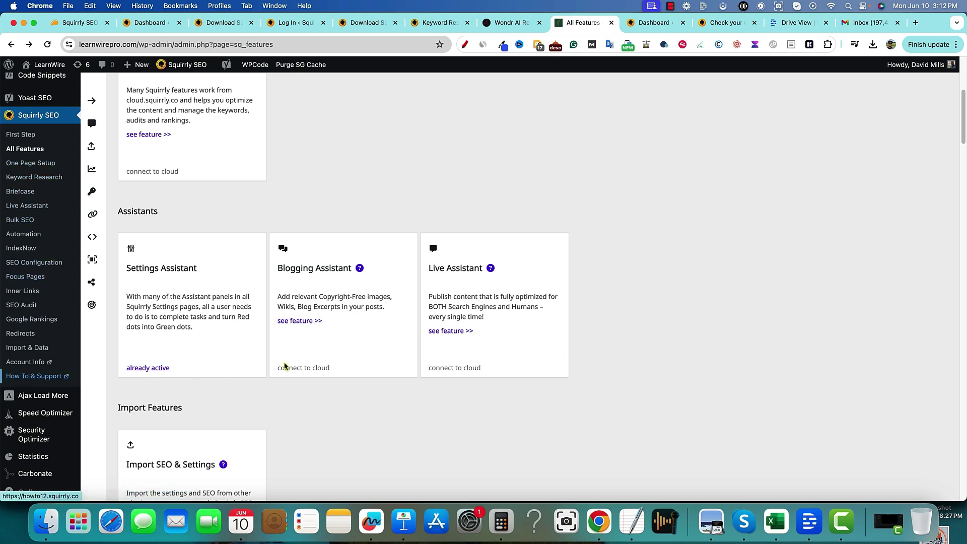
pyautogui.scroll(5, 634, 370)
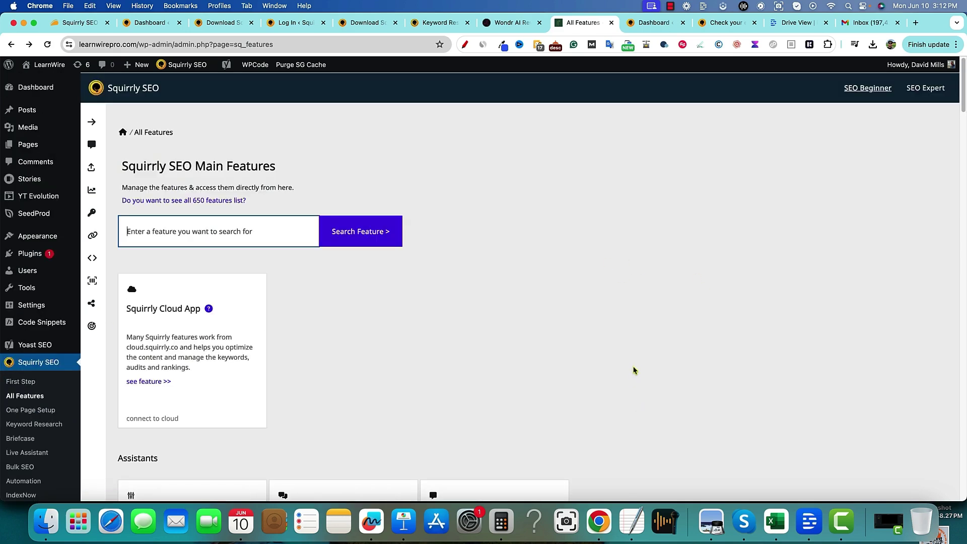
pyautogui.click(493, 323)
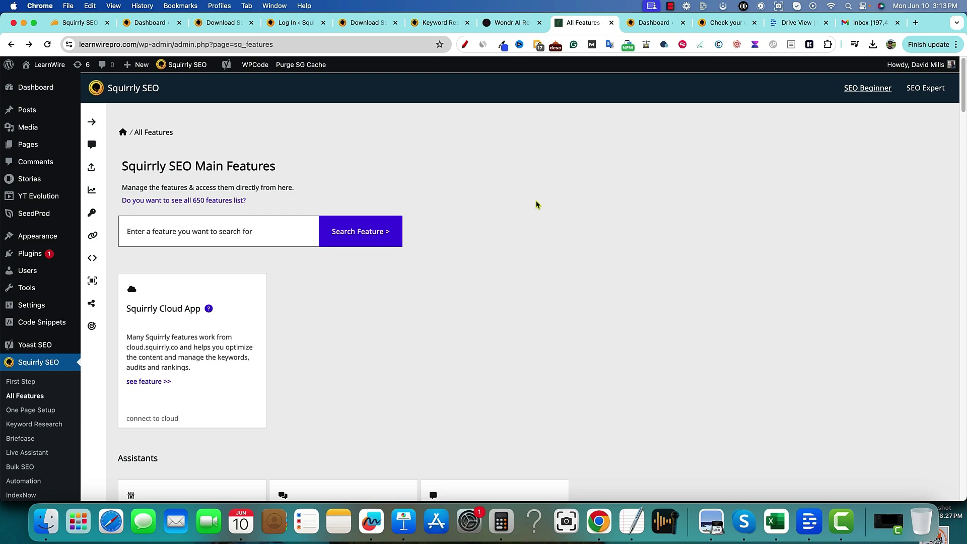
pyautogui.scroll(-3, 38, 393)
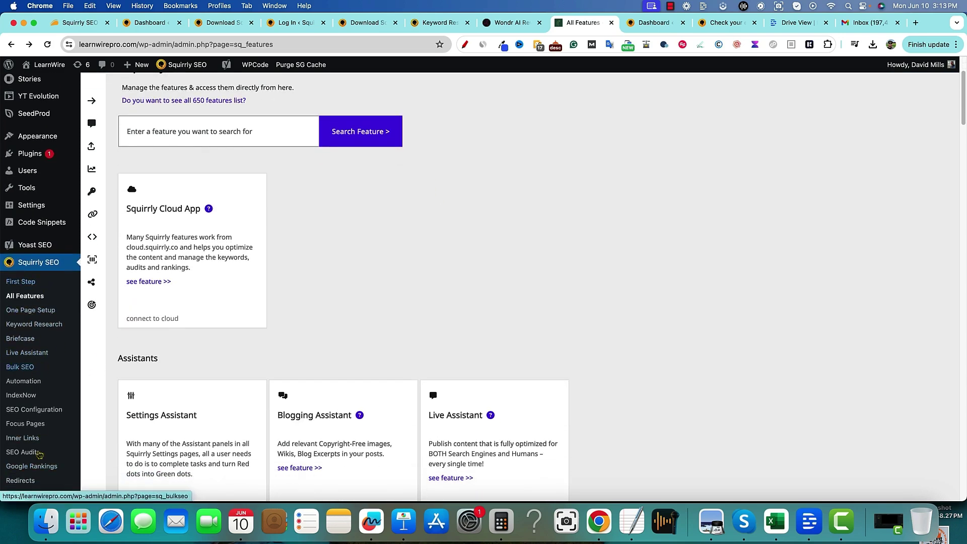
pyautogui.scroll(-3, 39, 448)
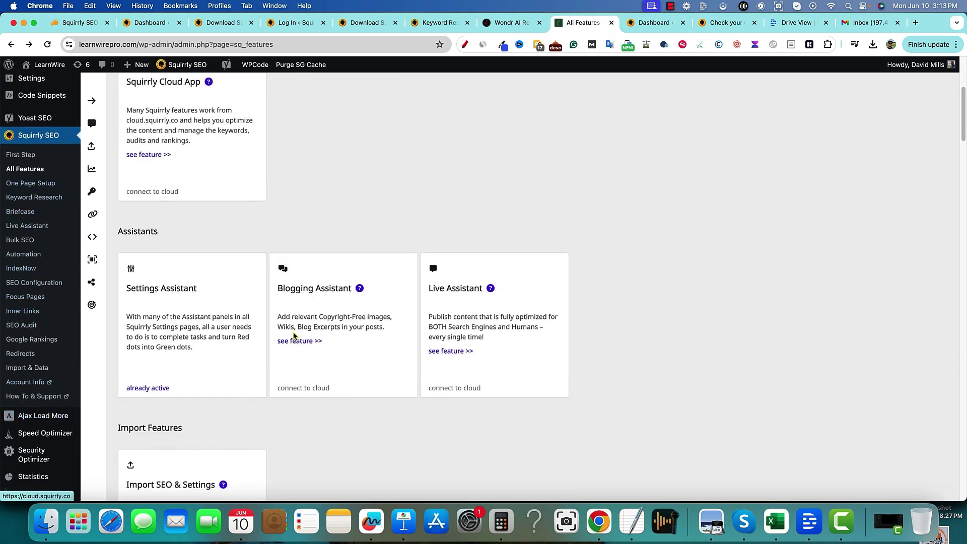
pyautogui.scroll(5, 294, 336)
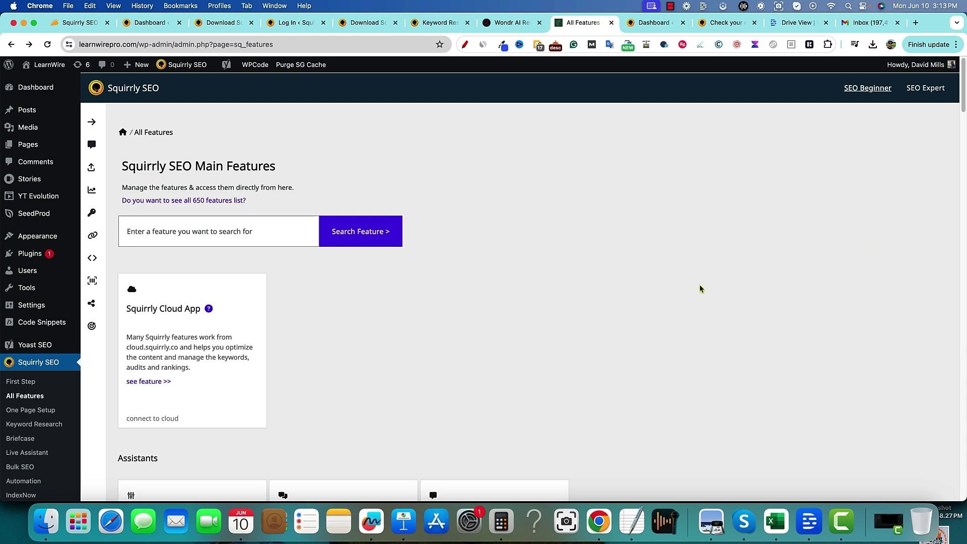
# Switch to the AppSumo product page for Squirrly SEO, select the "1 Code : $79" plan, and look over the product overview.
pyautogui.click(81, 23)
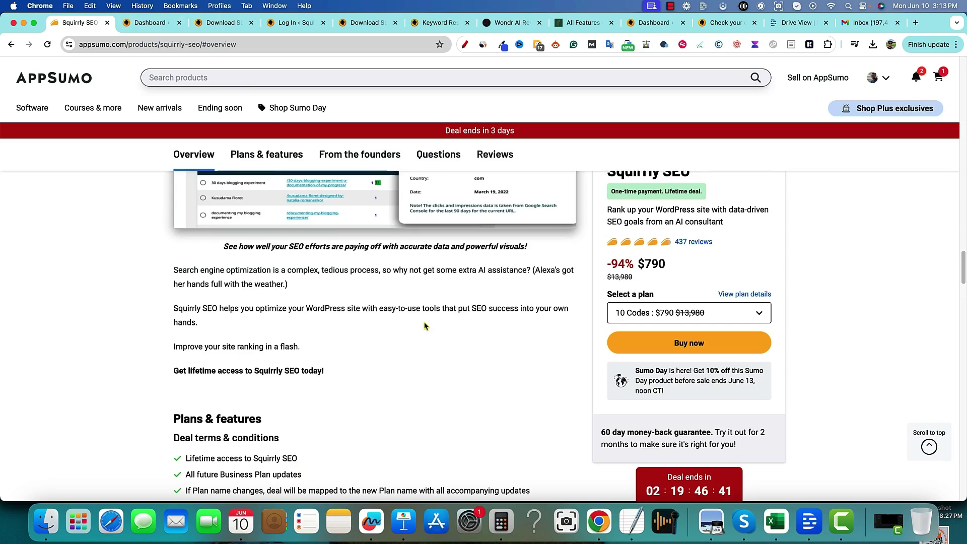
pyautogui.scroll(2, 424, 326)
pyautogui.click(743, 320)
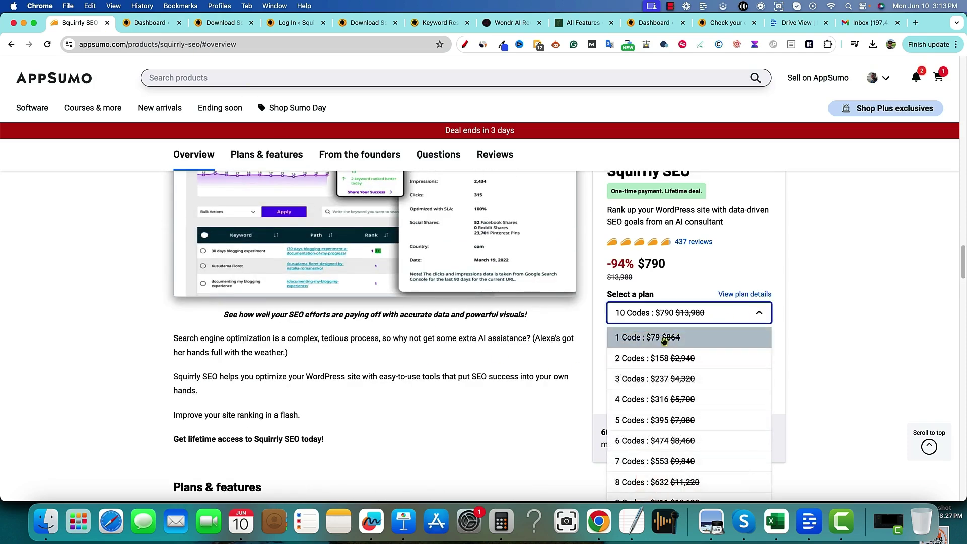
pyautogui.click(645, 339)
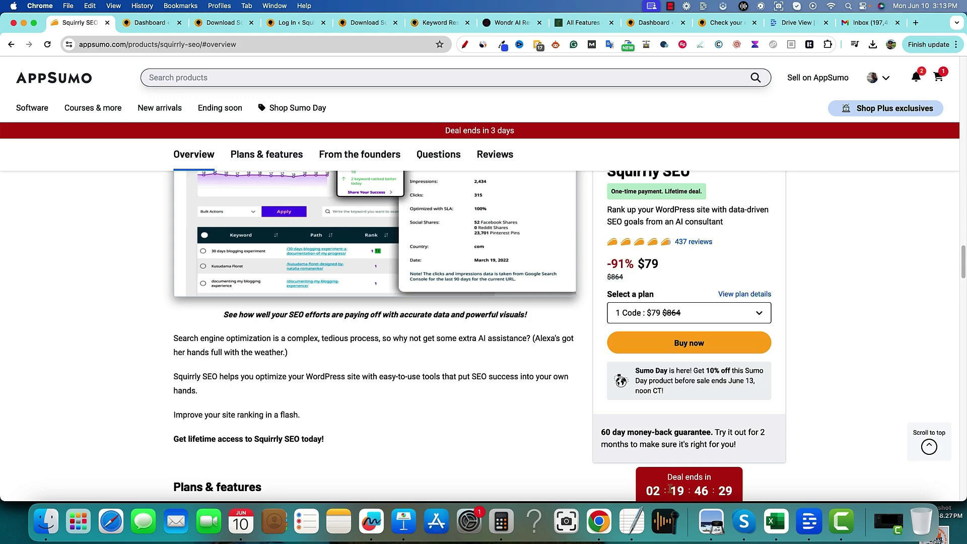
pyautogui.scroll(-1, 654, 491)
pyautogui.scroll(5, 620, 425)
pyautogui.scroll(1, 619, 424)
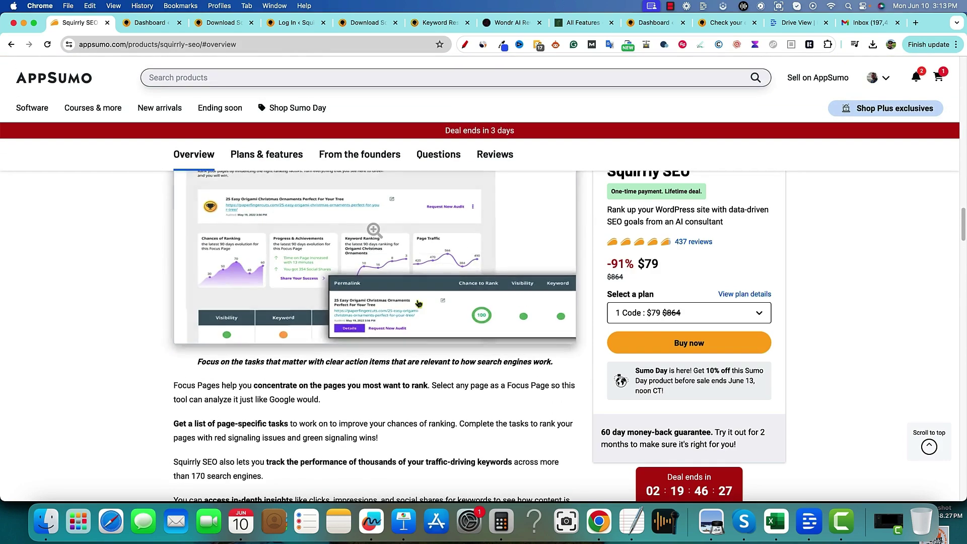